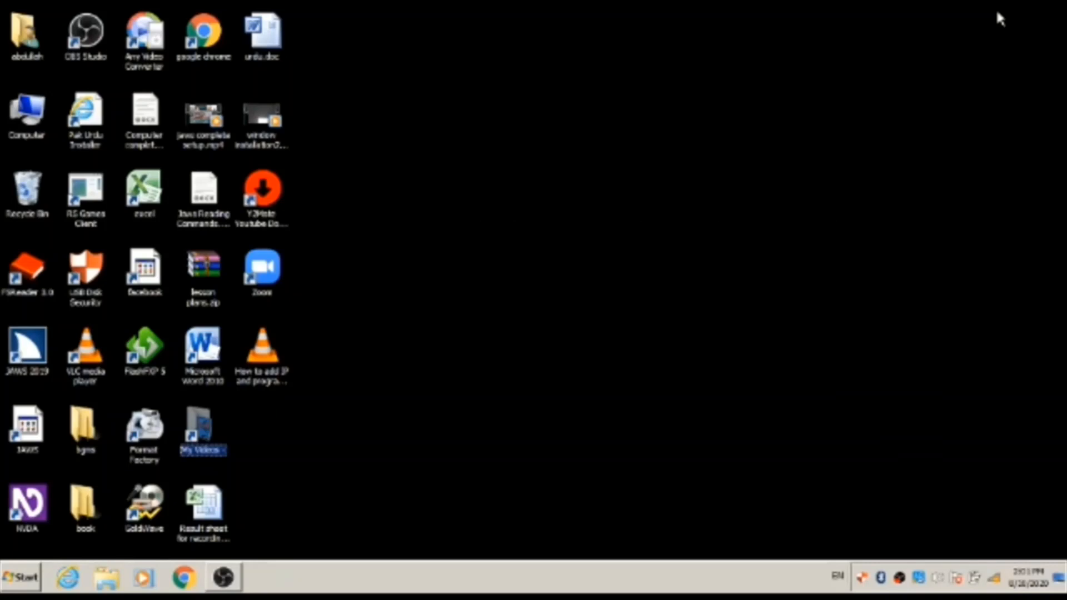
- Select Result sheet for recording.xlsx on the desktop and open it in Excel
{"action": "key", "text": "Down"}
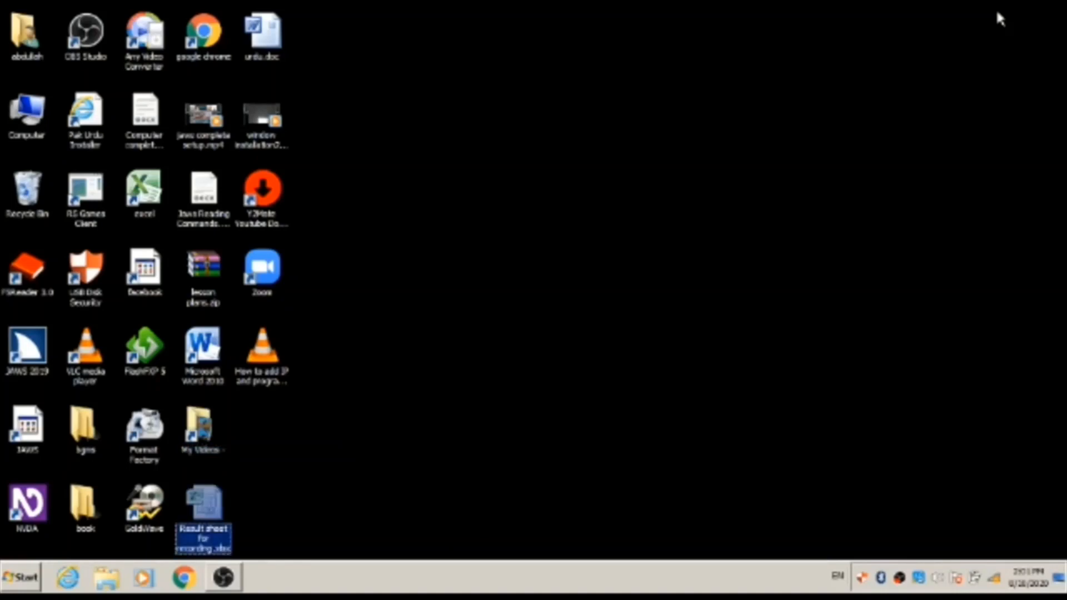
{"action": "key", "text": "Return"}
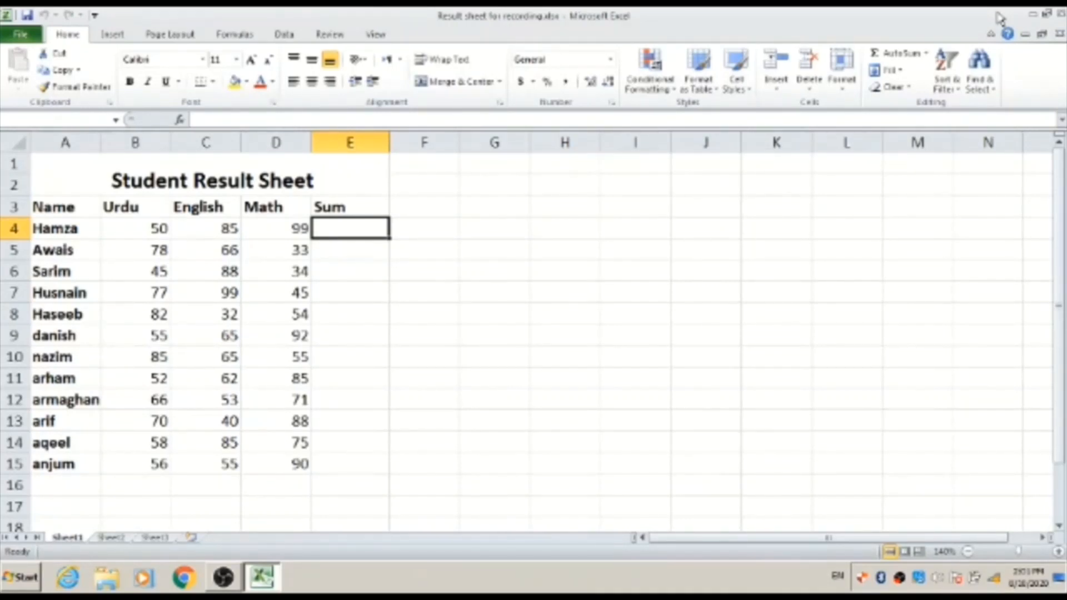
{"action": "key", "text": "Up"}
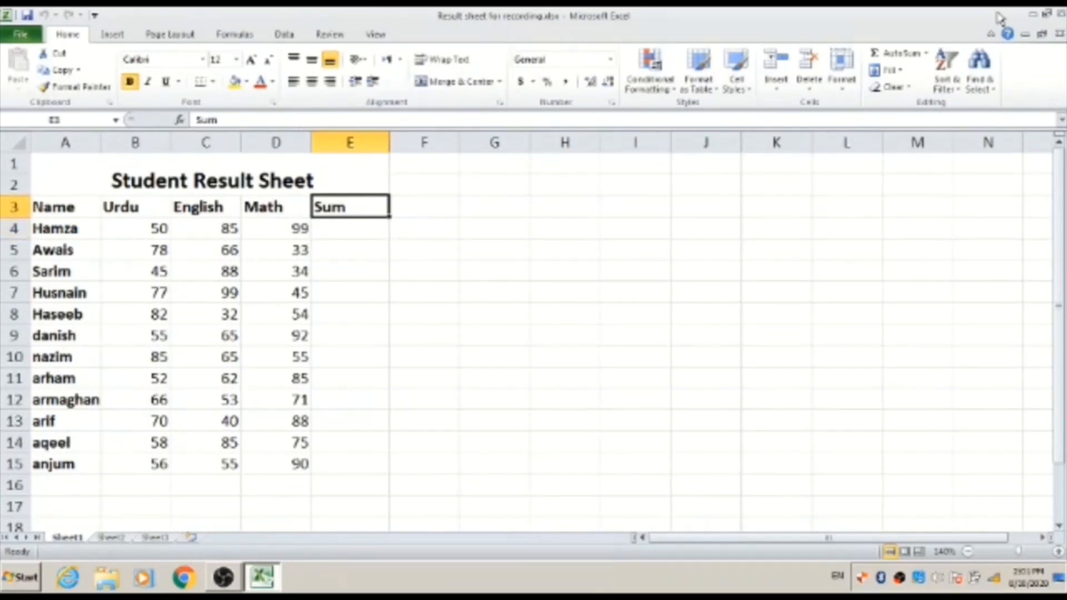
{"action": "key", "text": "Left"}
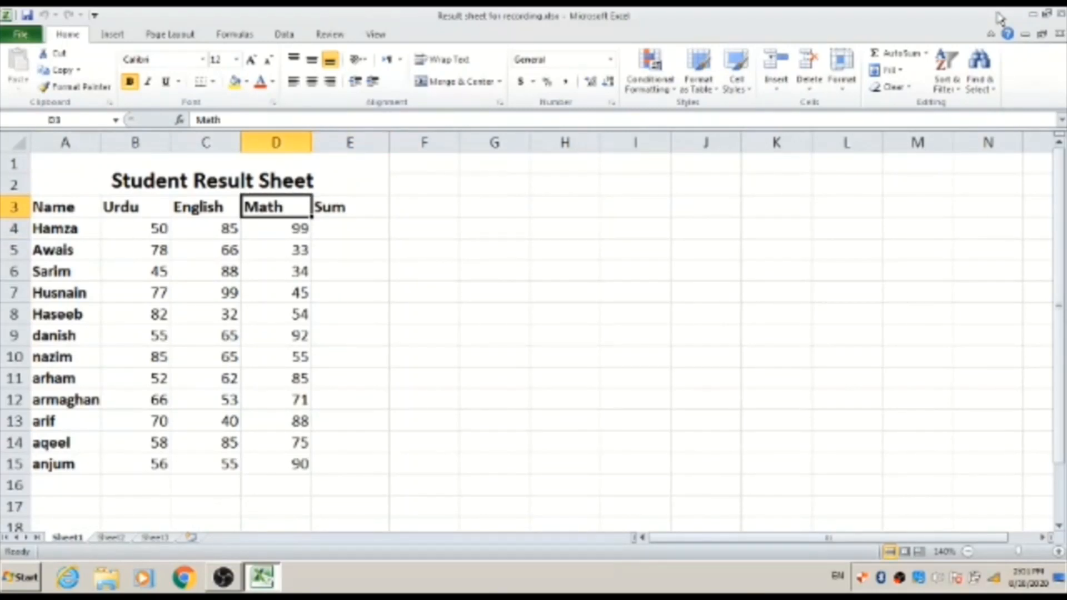
{"action": "key", "text": "Left"}
{"action": "key", "text": "Left"}
{"action": "key", "text": "Left"}
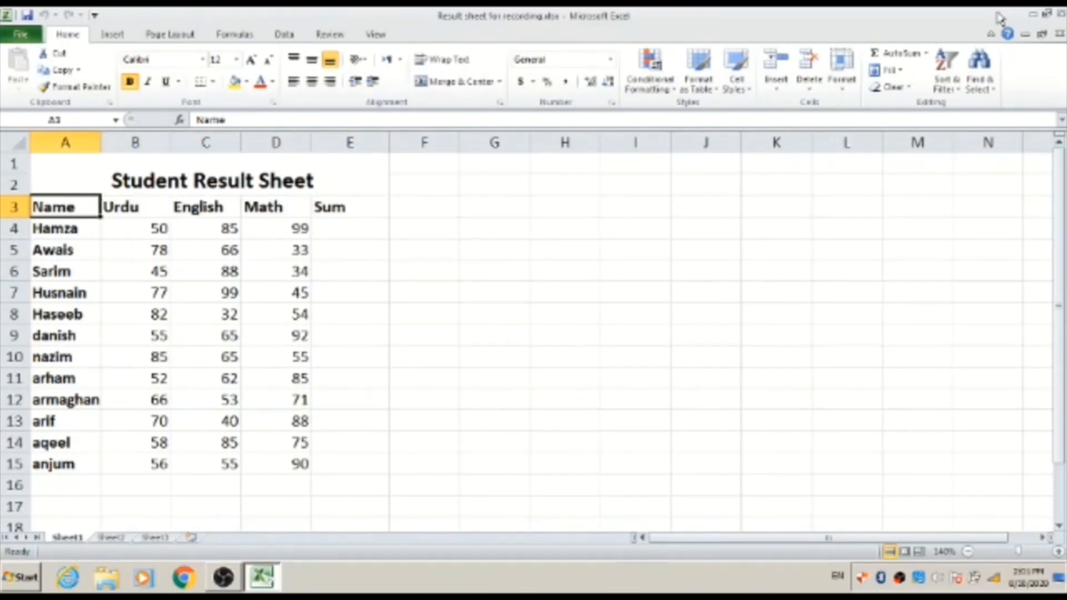
{"action": "key", "text": "Down"}
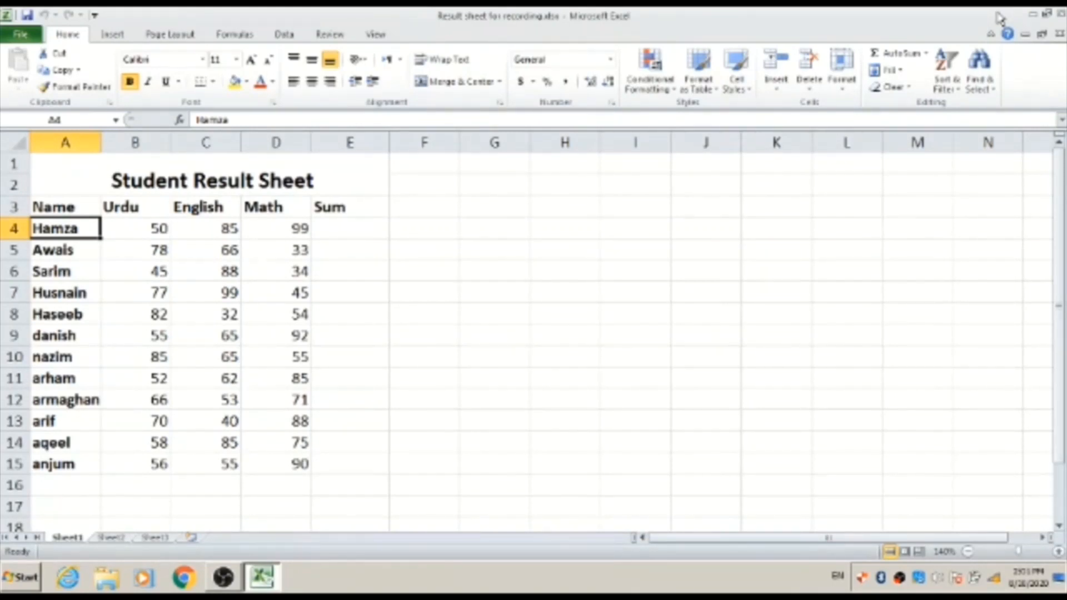
{"action": "key", "text": "Right"}
{"action": "key", "text": "Right"}
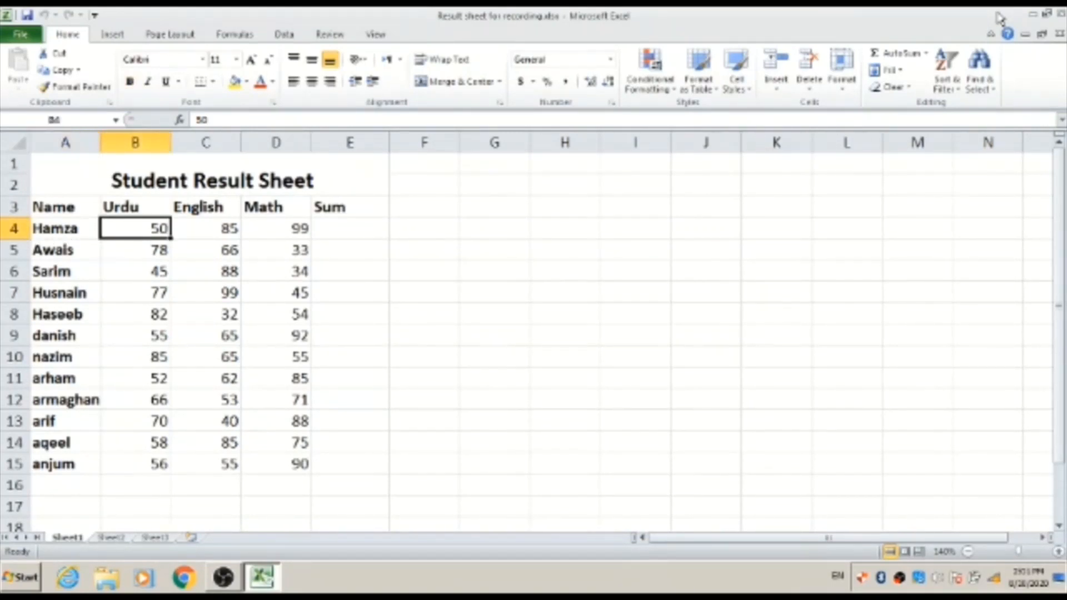
{"action": "key", "text": "Right"}
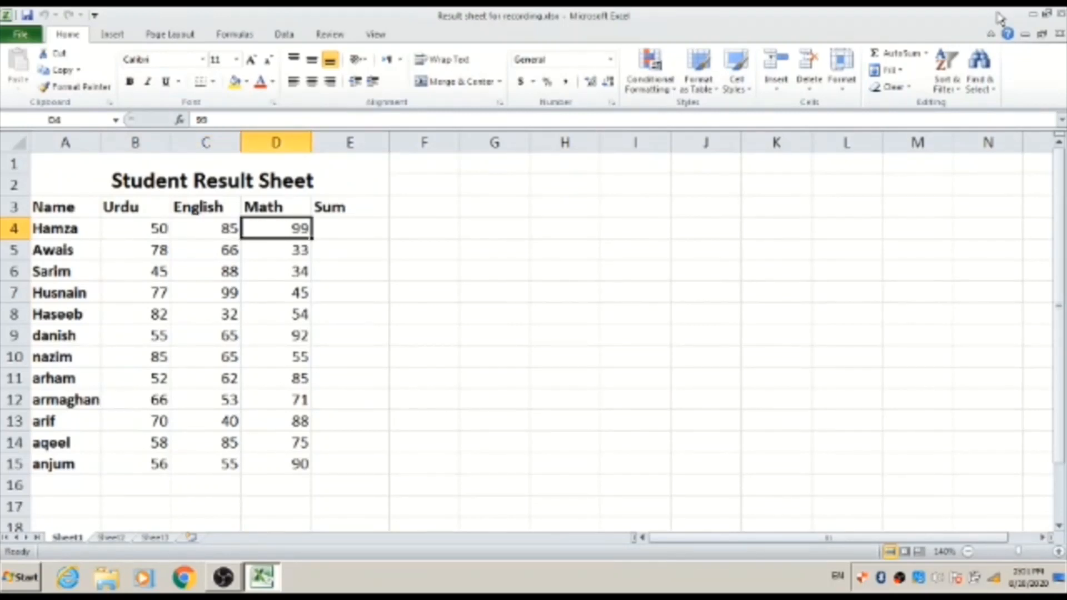
{"action": "key", "text": "Right"}
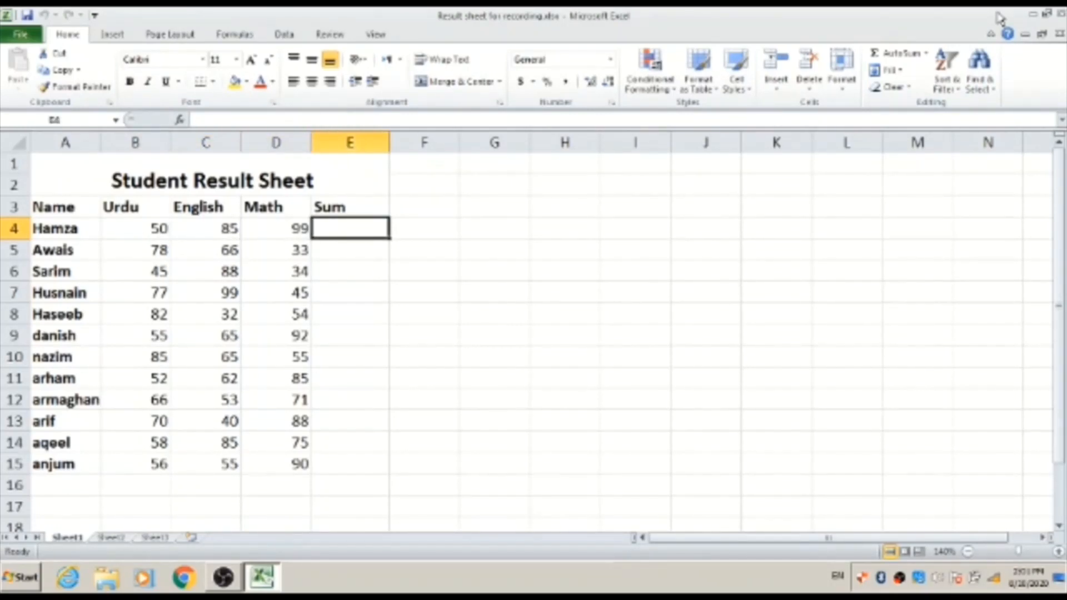
{"action": "key", "text": "Up"}
{"action": "key", "text": "Down"}
- Begin a new formula with = in E4, the first student's Sum cell
{"action": "type", "text": "="}
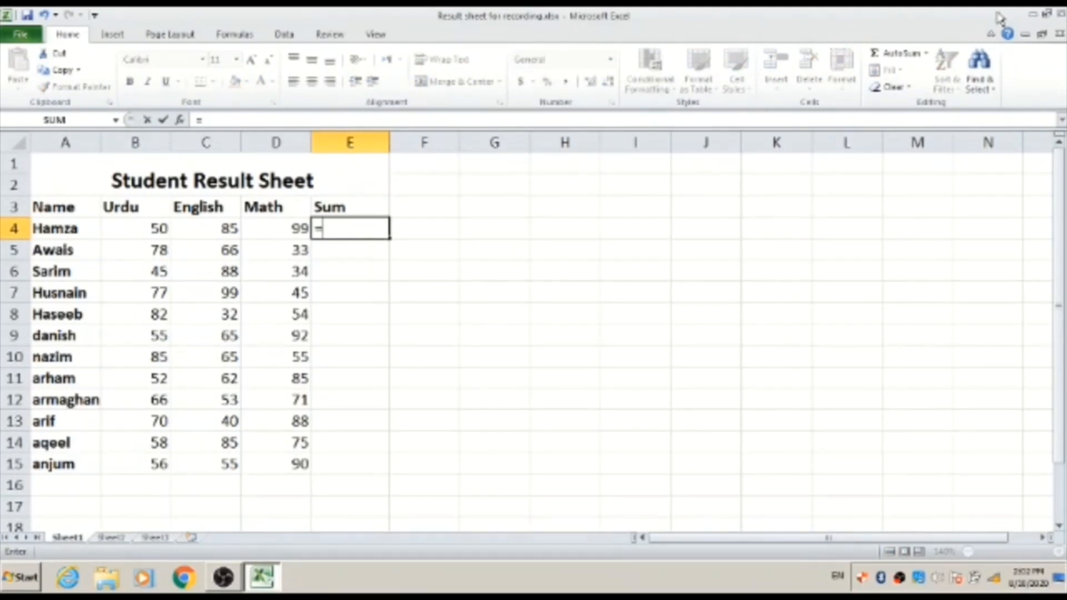
{"action": "key", "text": "Escape"}
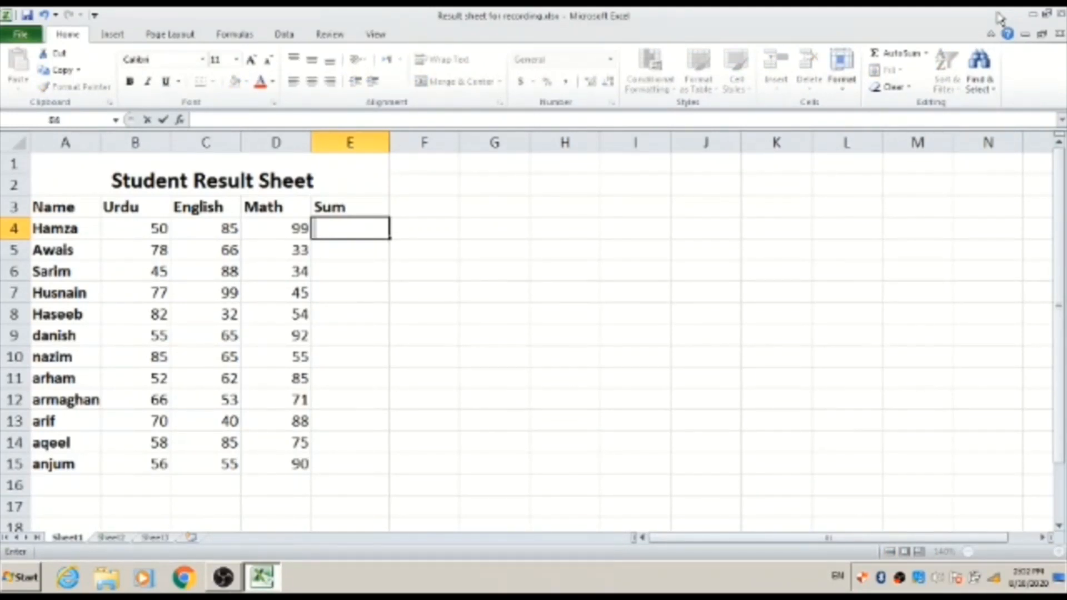
{"action": "type", "text": "="}
{"action": "key", "text": "Escape"}
{"action": "key", "text": "Up"}
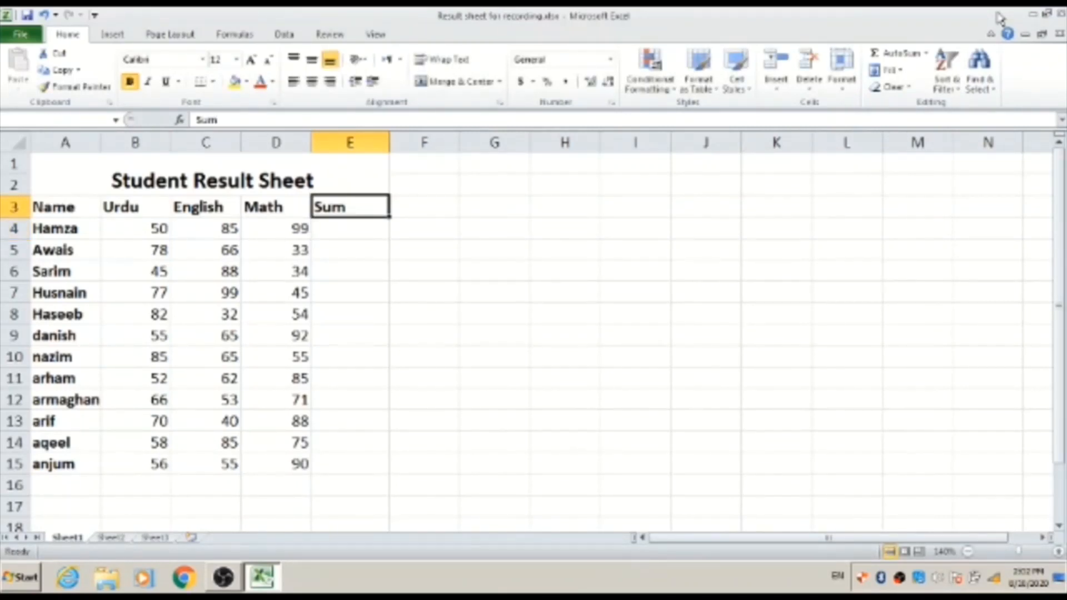
{"action": "key", "text": "Down"}
{"action": "key", "text": "Up"}
{"action": "key", "text": "Down"}
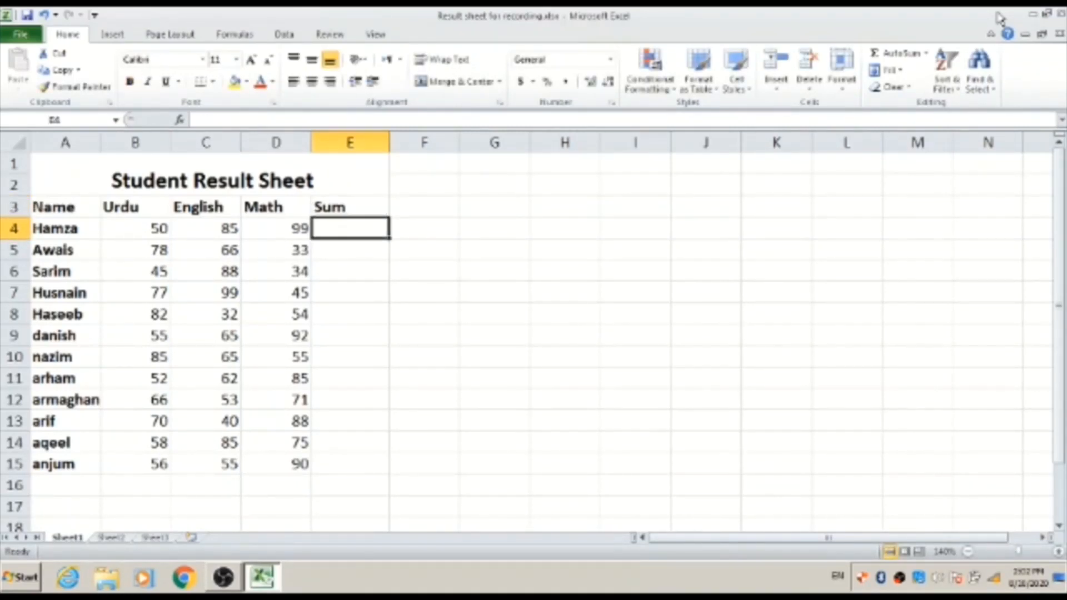
{"action": "type", "text": "="}
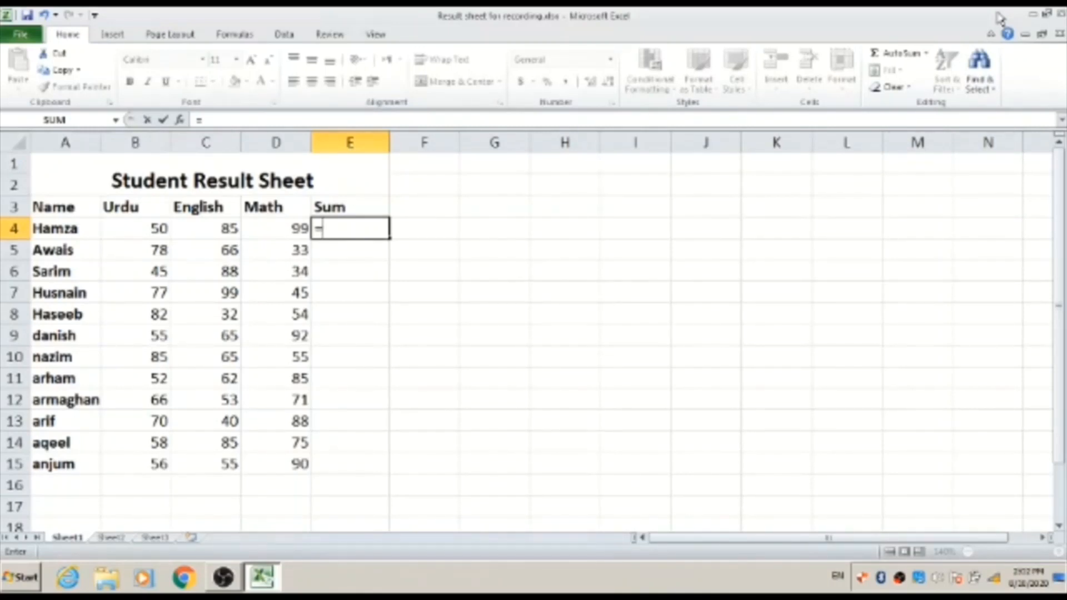
- Complete E4 as =average(b4:d4) so it shows 78
{"action": "type", "text": "ave"}
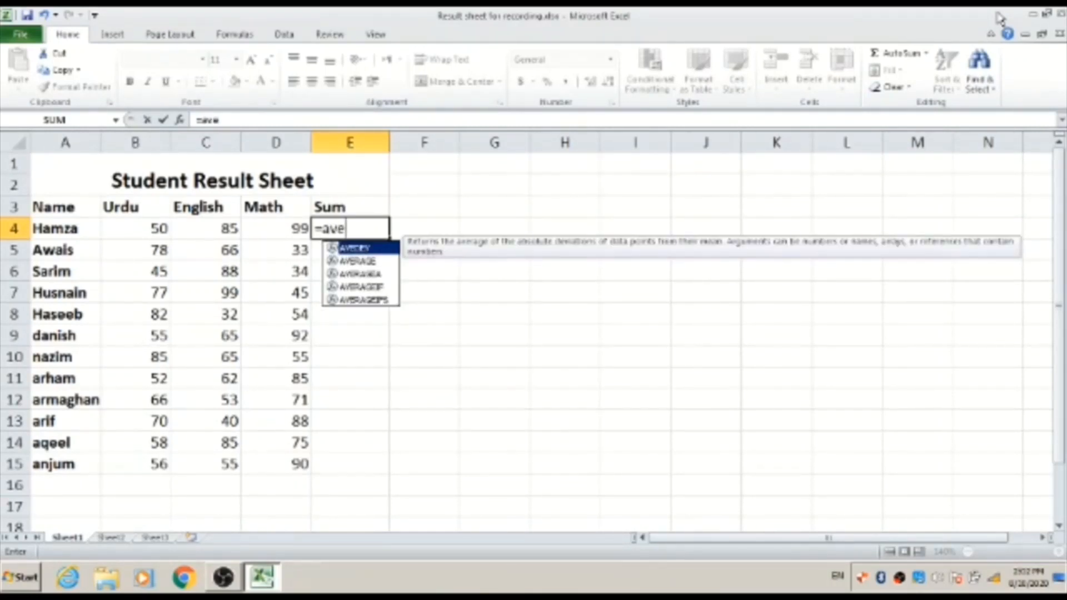
{"action": "type", "text": "ra"}
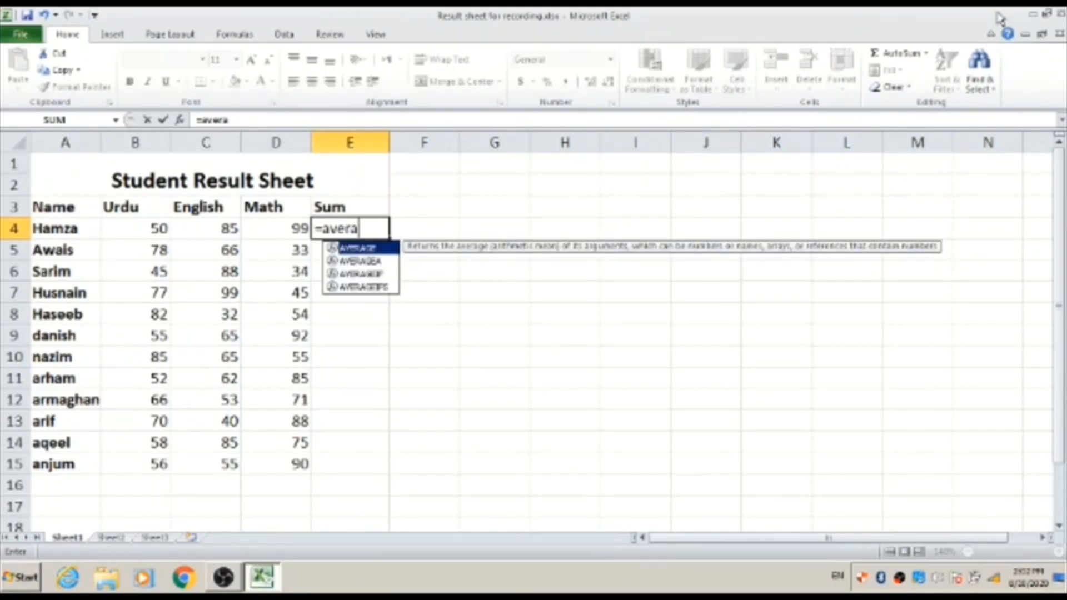
{"action": "type", "text": "ge"}
{"action": "type", "text": "("}
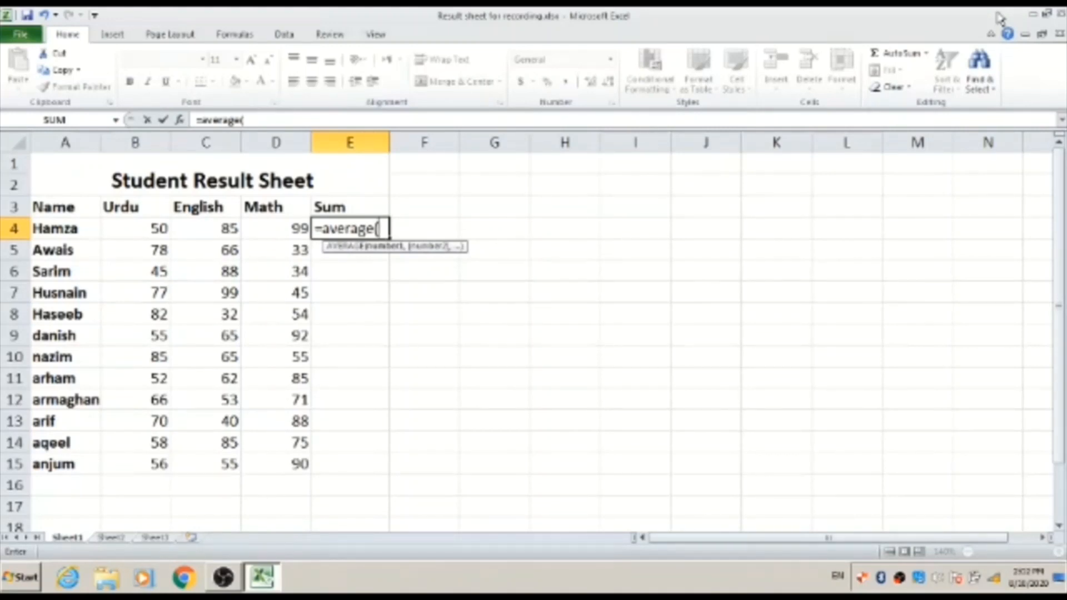
{"action": "type", "text": "b"}
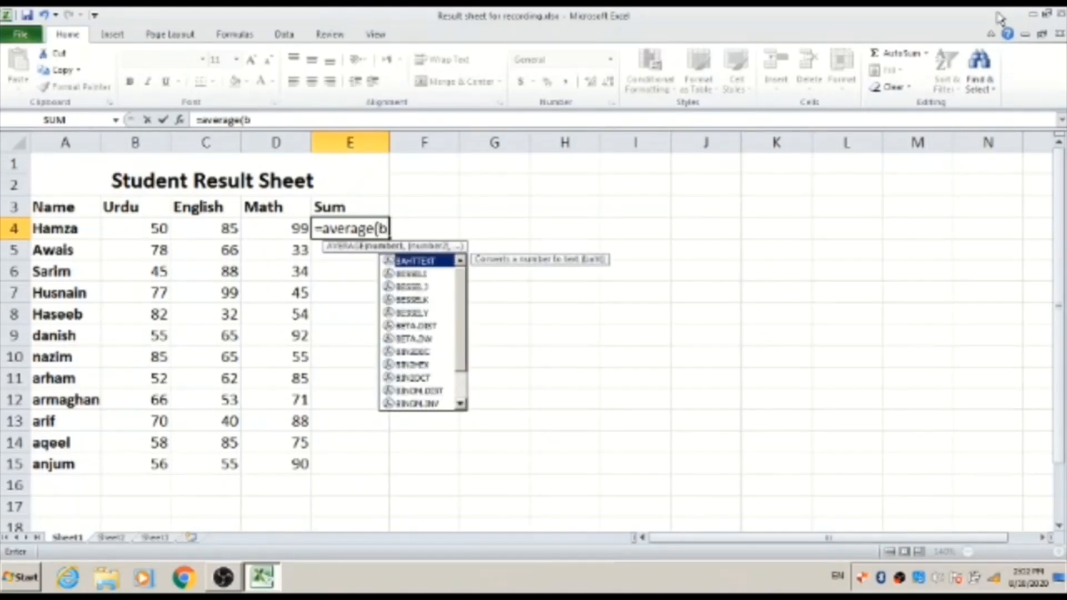
{"action": "type", "text": "4:"}
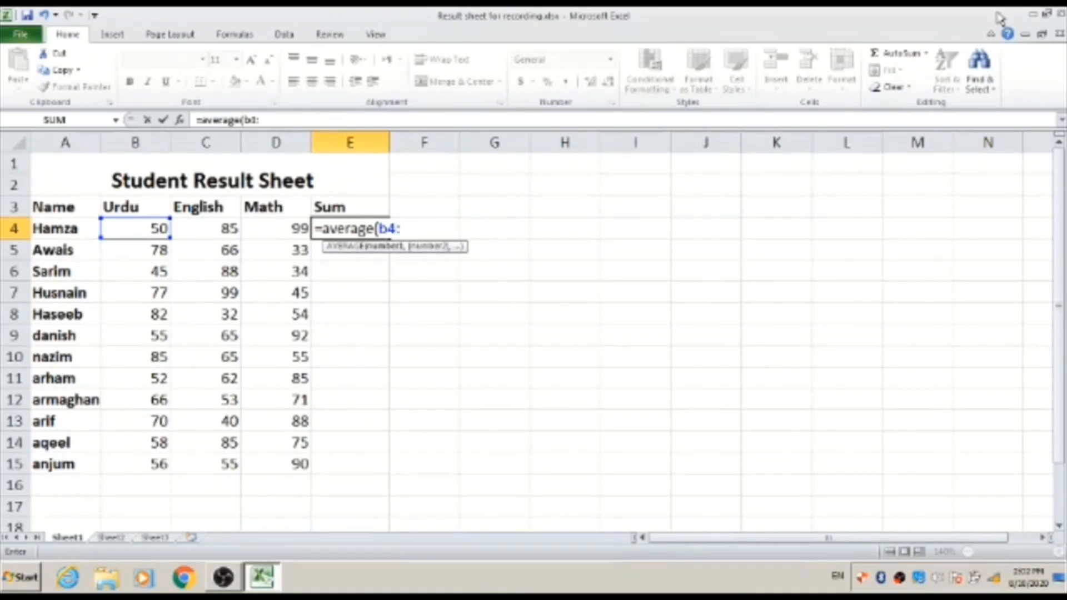
{"action": "type", "text": "d"}
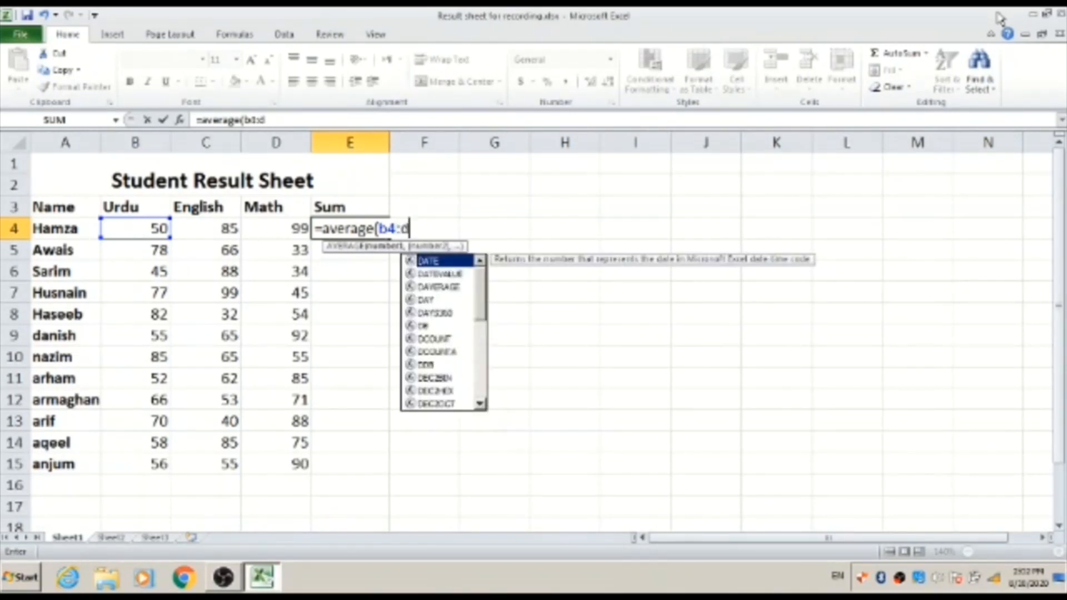
{"action": "type", "text": "4"}
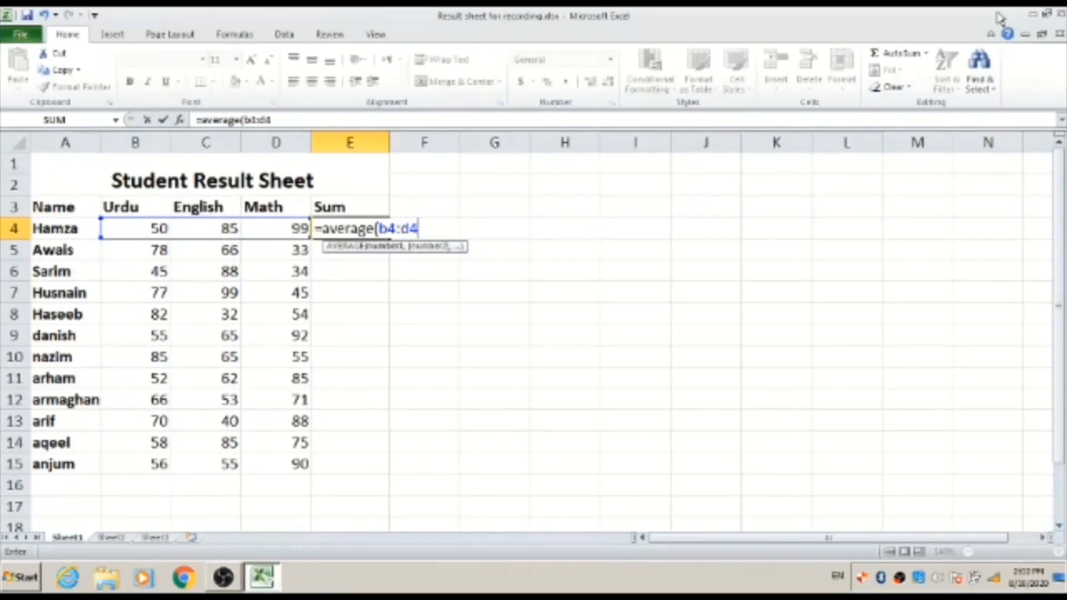
{"action": "key", "text": "shift+Tab"}
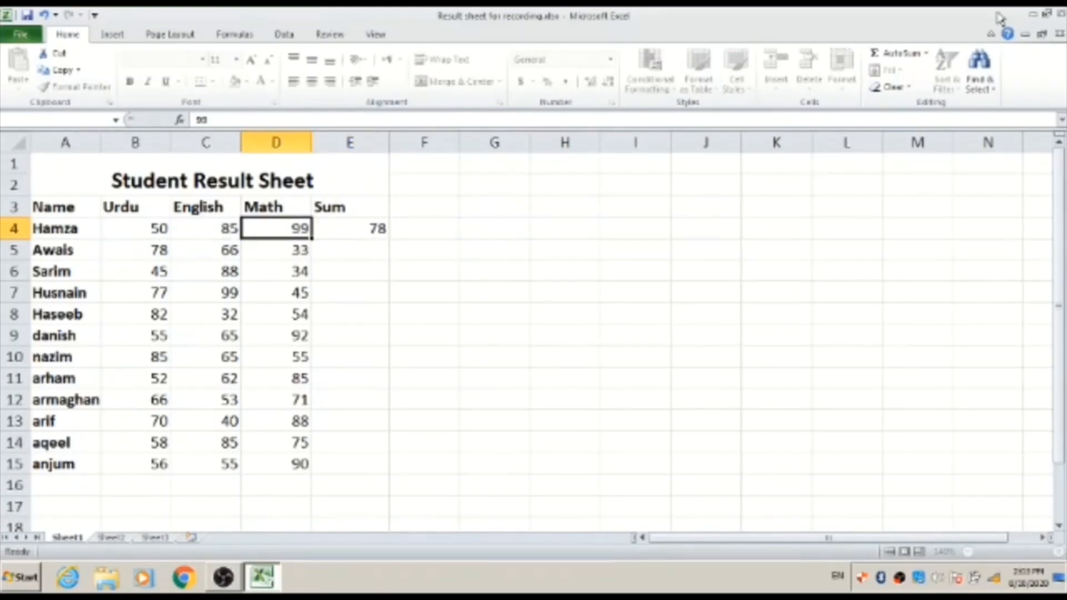
- Edit E4's formula to =AVERAGE(B4:D4,80), adding an extra mark of 80
{"action": "key", "text": "Right"}
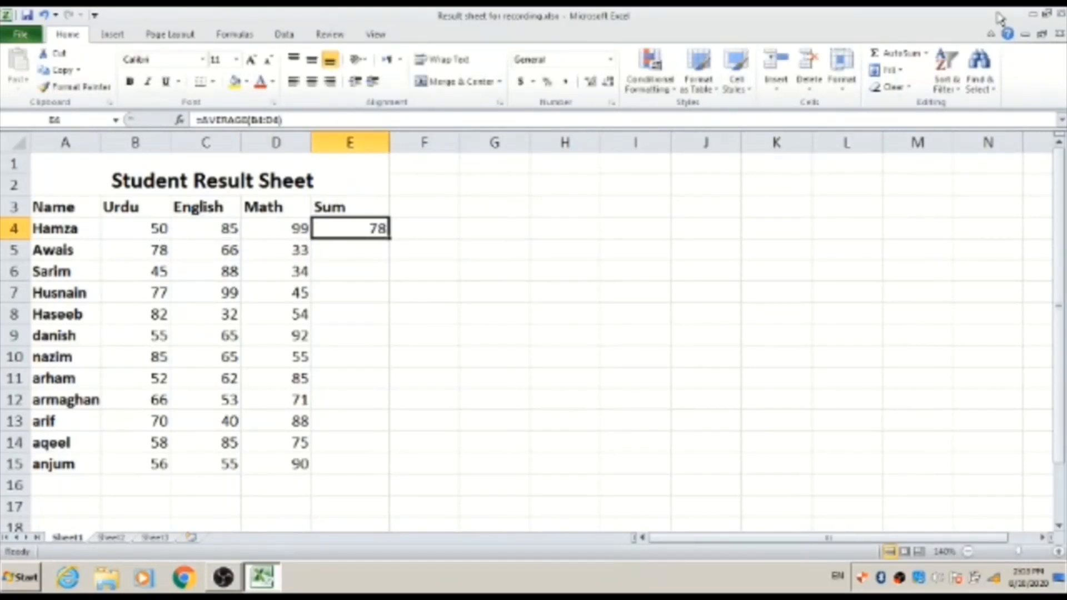
{"action": "key", "text": "F2"}
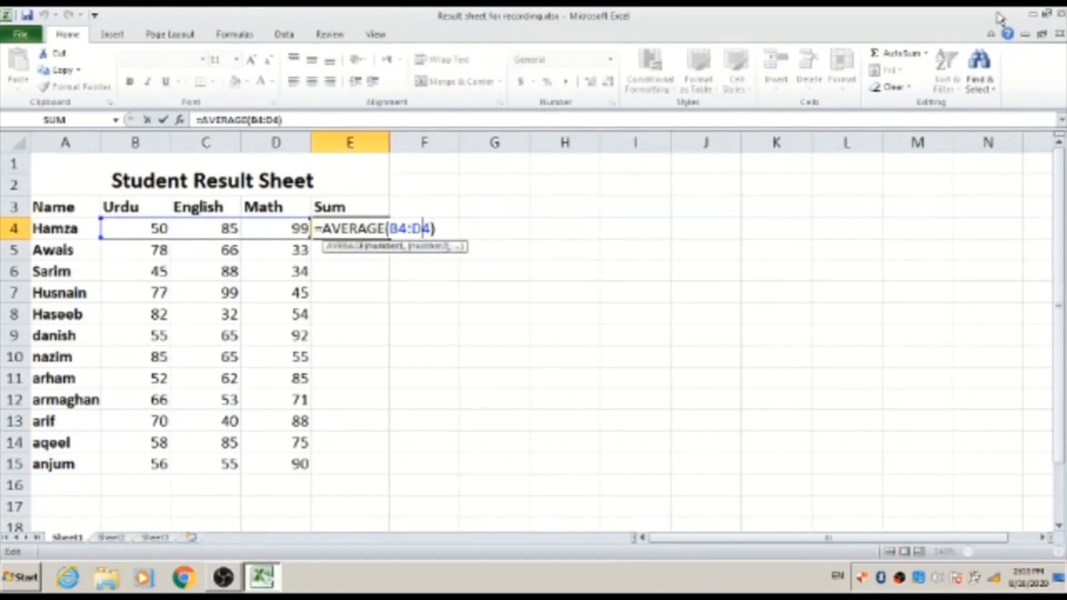
{"action": "key", "text": "Right"}
{"action": "key", "text": "Left"}
{"action": "key", "text": "Left"}
{"action": "key", "text": "Left"}
{"action": "key", "text": "Left"}
{"action": "key", "text": "Left"}
{"action": "key", "text": "Home"}
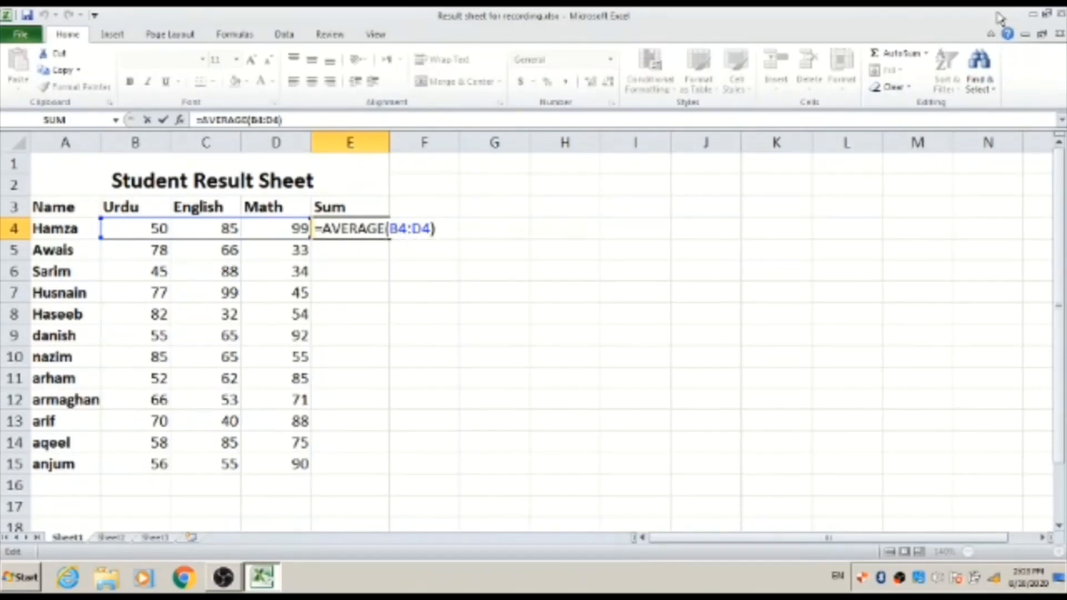
{"action": "key", "text": "Right"}
{"action": "key", "text": "Right"}
{"action": "key", "text": "Right"}
{"action": "key", "text": "Right"}
{"action": "key", "text": "Right"}
{"action": "key", "text": "Right"}
{"action": "key", "text": "Right"}
{"action": "key", "text": "Right"}
{"action": "key", "text": "Right"}
{"action": "key", "text": "Right"}
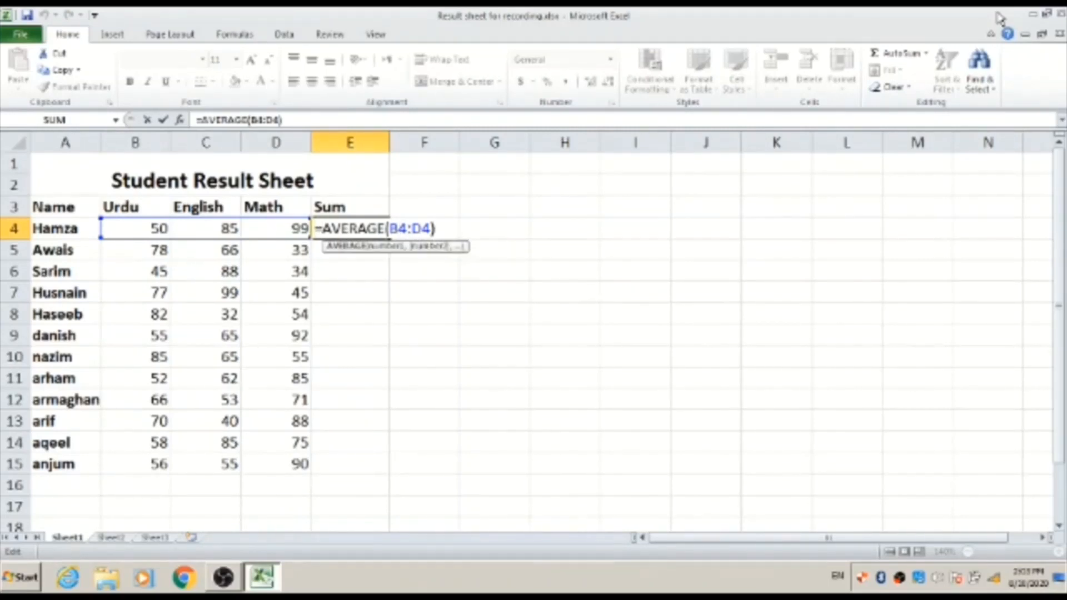
{"action": "key", "text": "Right"}
{"action": "key", "text": "Right"}
{"action": "key", "text": "Right"}
{"action": "key", "text": "Right"}
{"action": "key", "text": "Delete"}
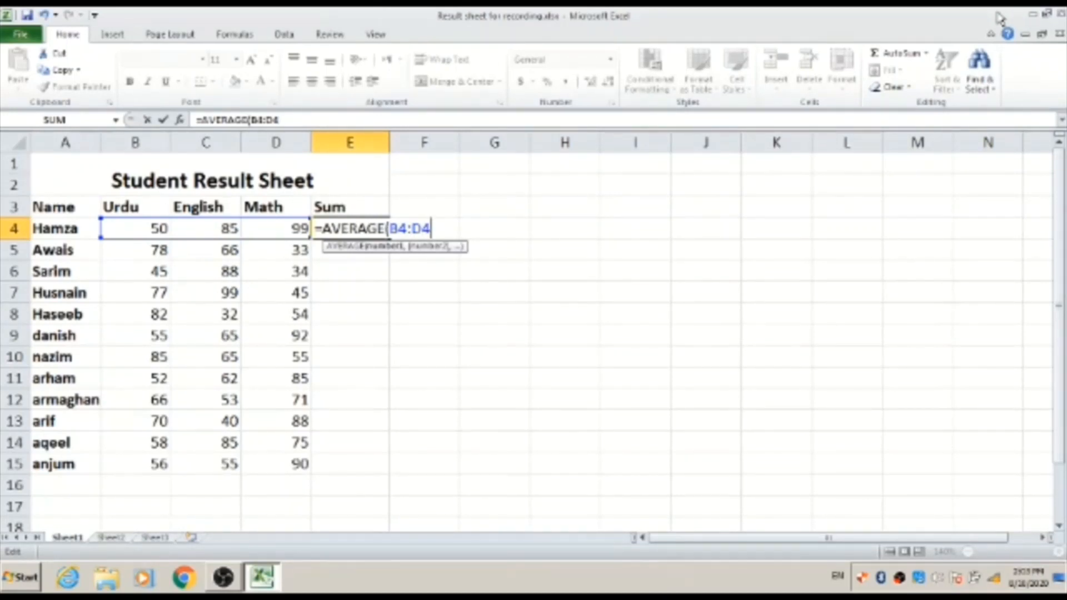
{"action": "type", "text": ","}
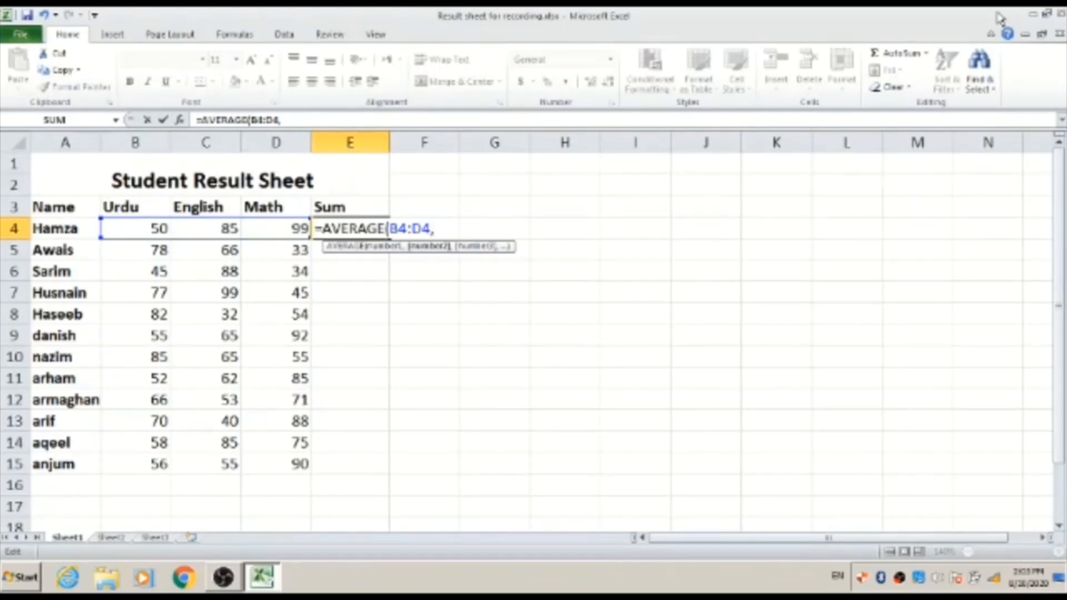
{"action": "type", "text": "80)"}
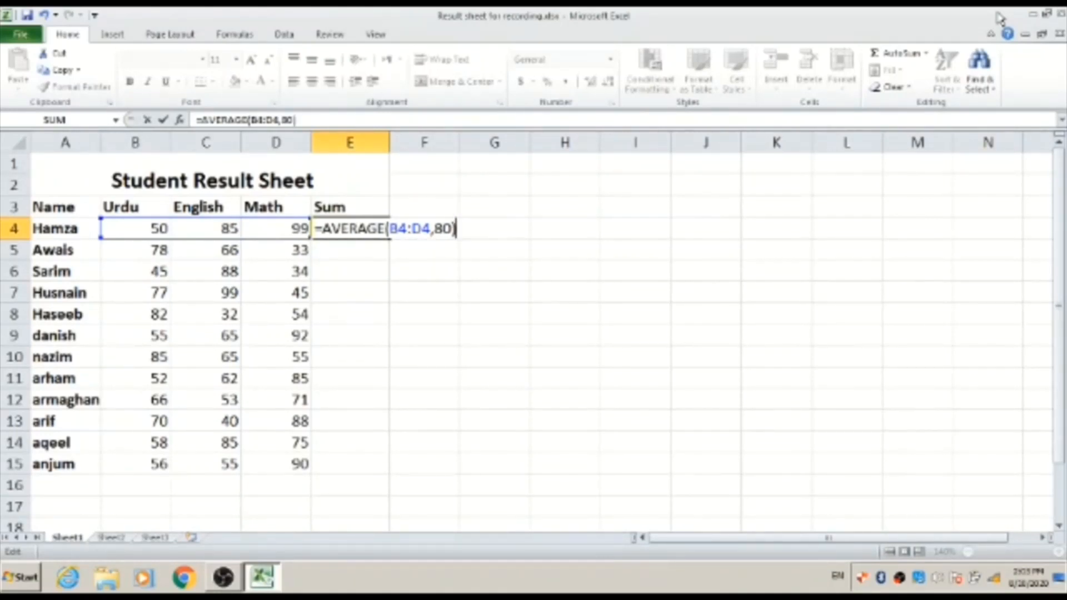
{"action": "key", "text": "Return"}
- Return to E4 to check its new result of 78.5
{"action": "key", "text": "Up"}
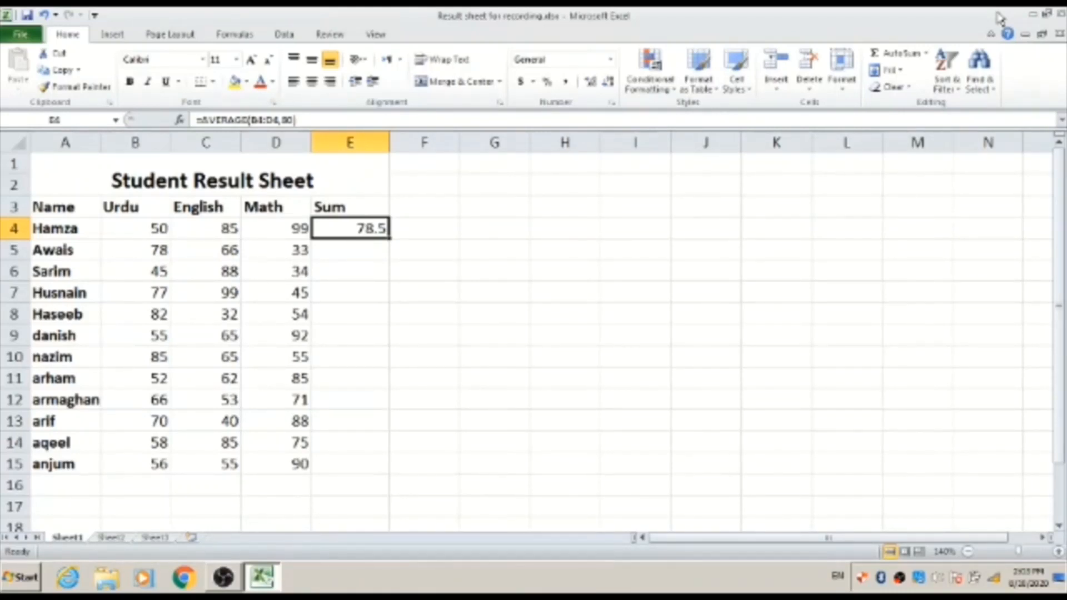
{"action": "key", "text": "Return"}
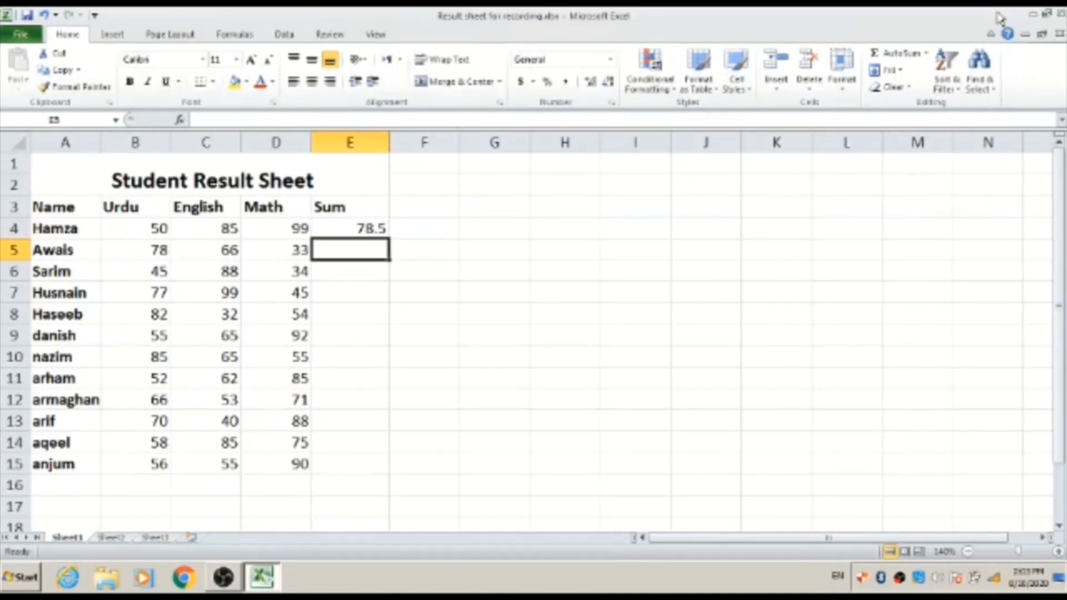
{"action": "key", "text": "Up"}
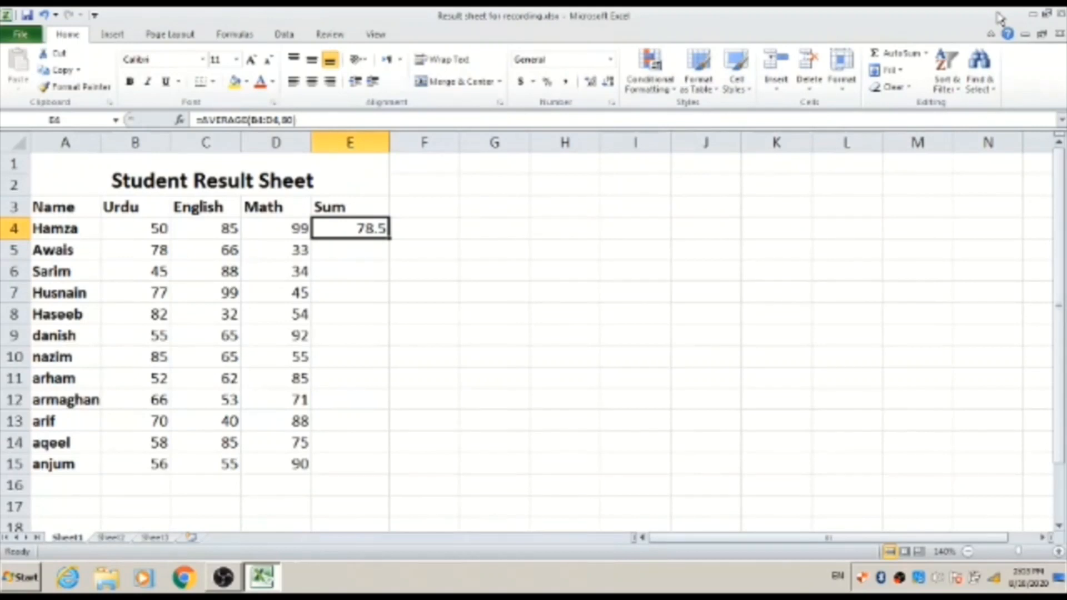
- Copy E4's AVERAGE formula and paste it into E5:E15
{"action": "key", "text": "ctrl+c"}
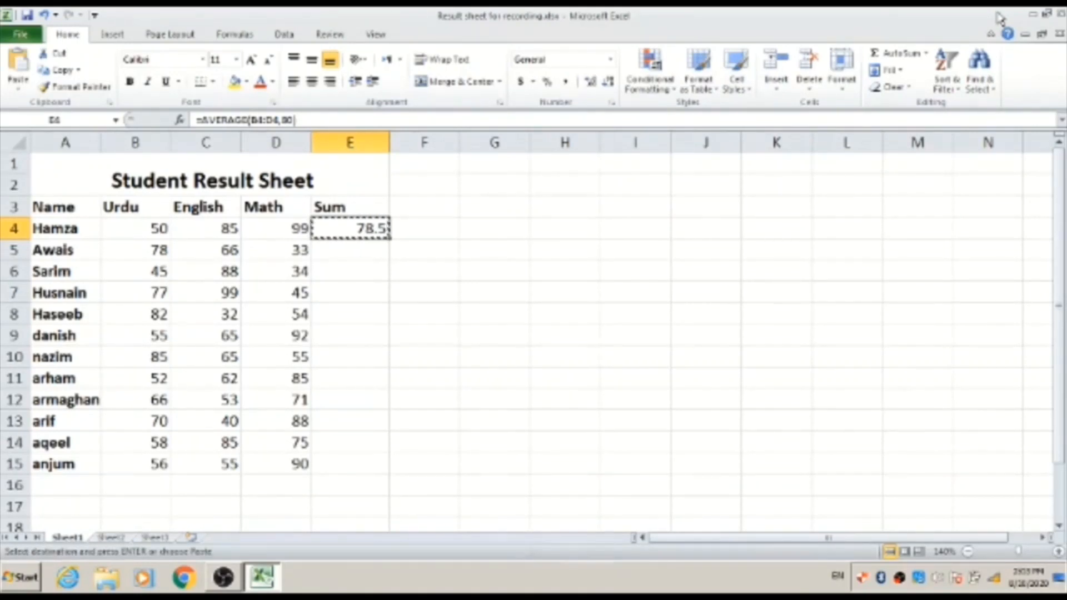
{"action": "key", "text": "Down"}
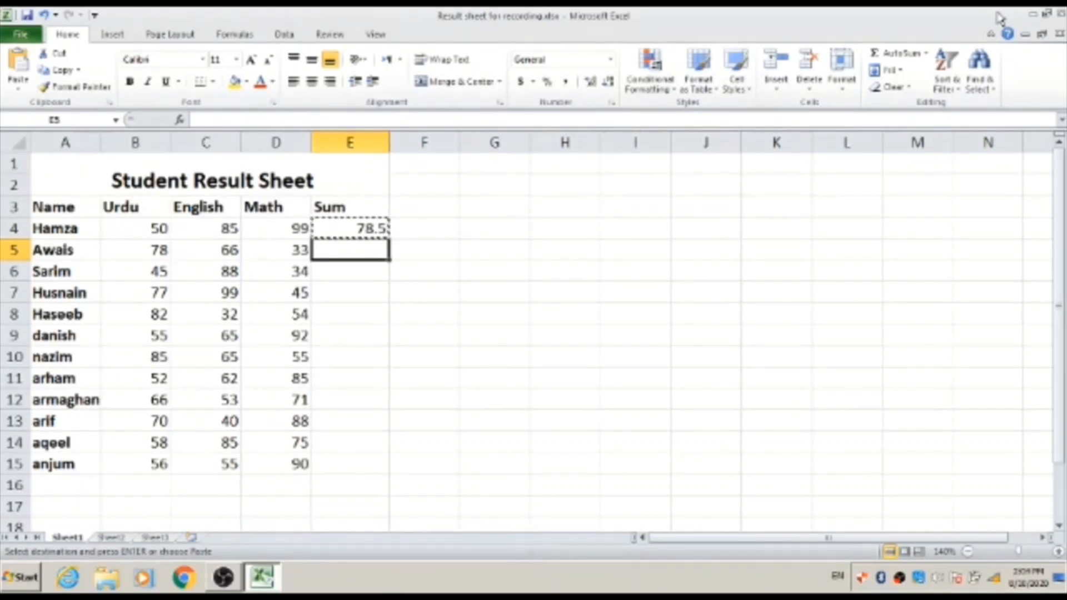
{"action": "key", "text": "shift+Down"}
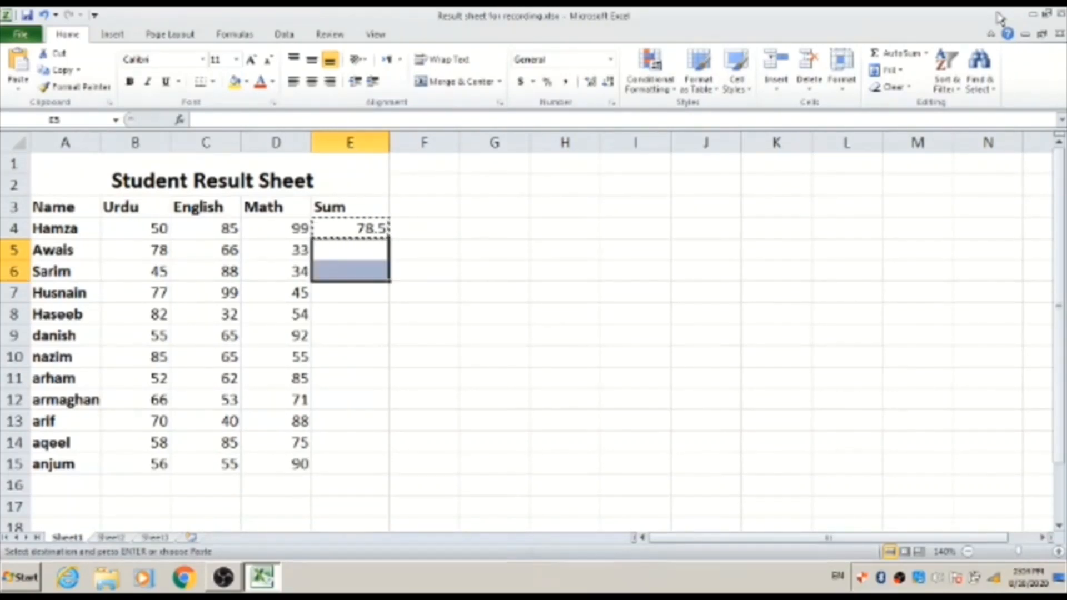
{"action": "key", "text": "shift+Down"}
{"action": "key", "text": "shift+Down"}
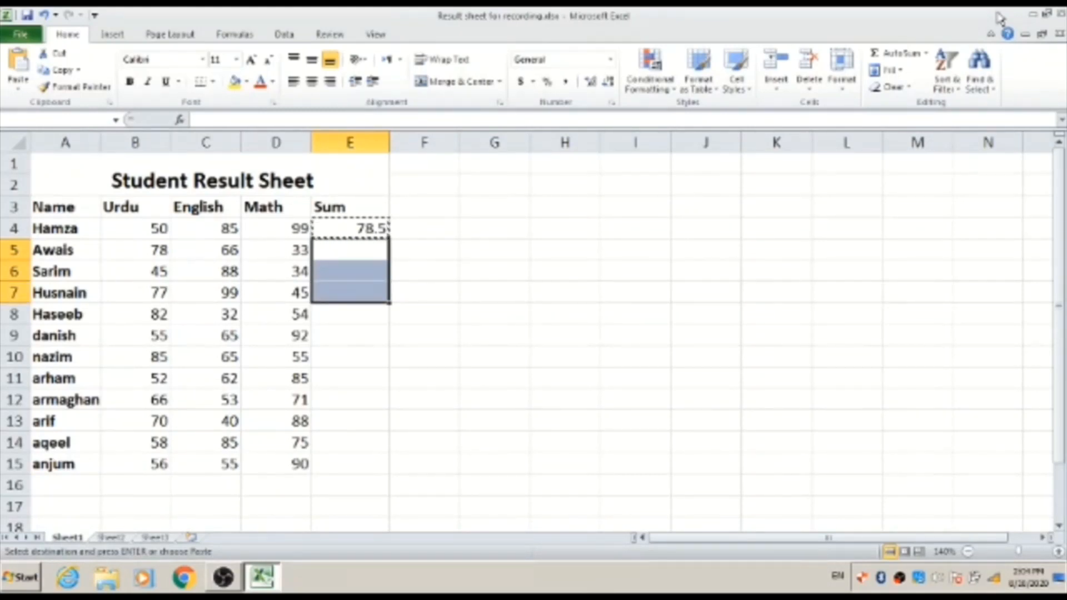
{"action": "key", "text": "shift+Down"}
{"action": "key", "text": "shift+Down"}
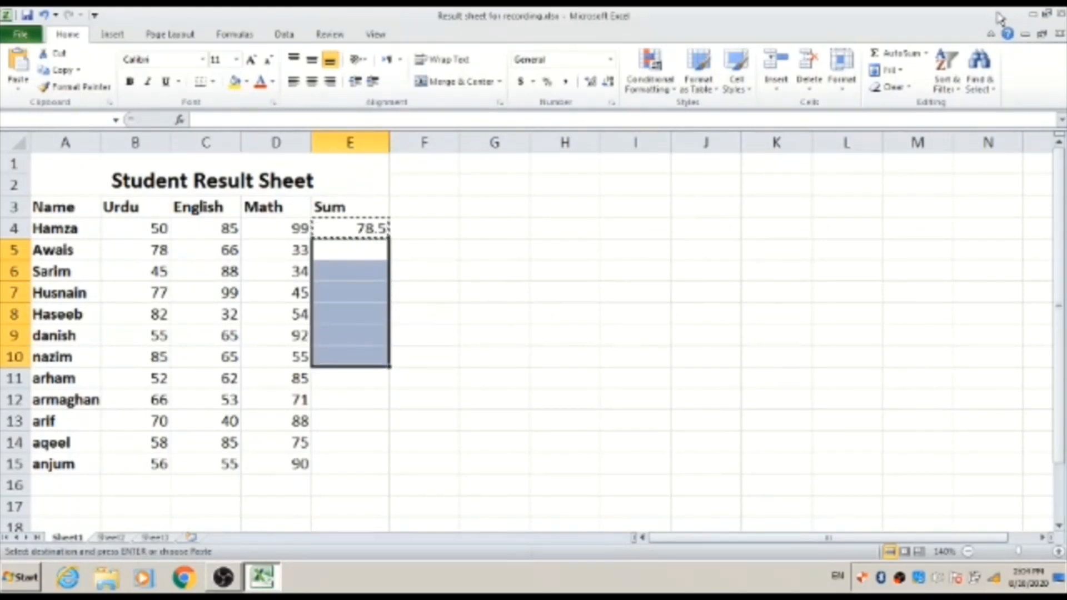
{"action": "key", "text": "shift+Down"}
{"action": "key", "text": "shift+Down"}
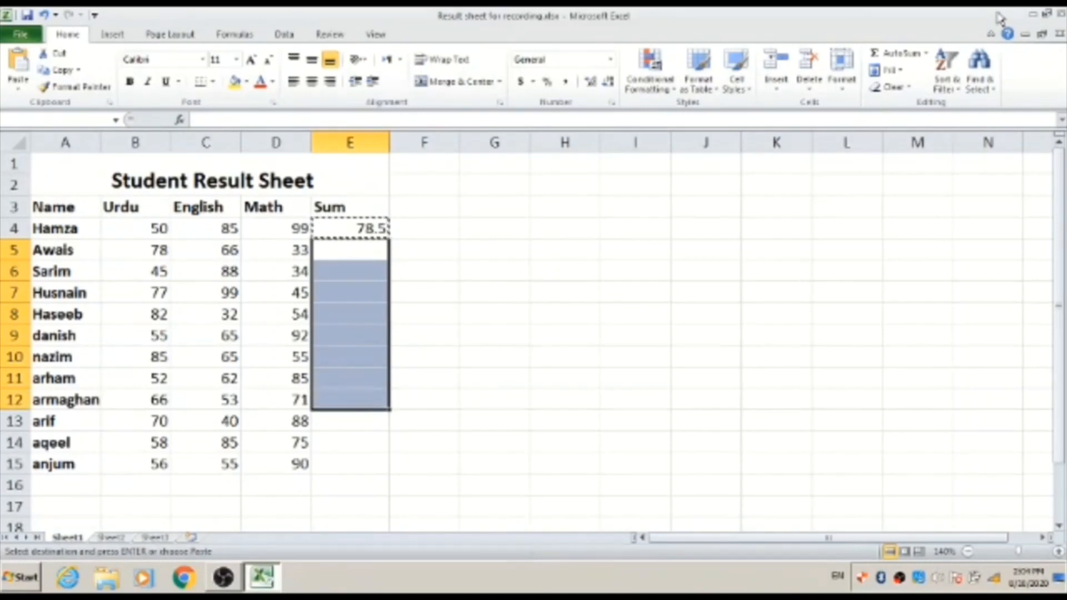
{"action": "key", "text": "shift+Down"}
{"action": "key", "text": "shift+Down"}
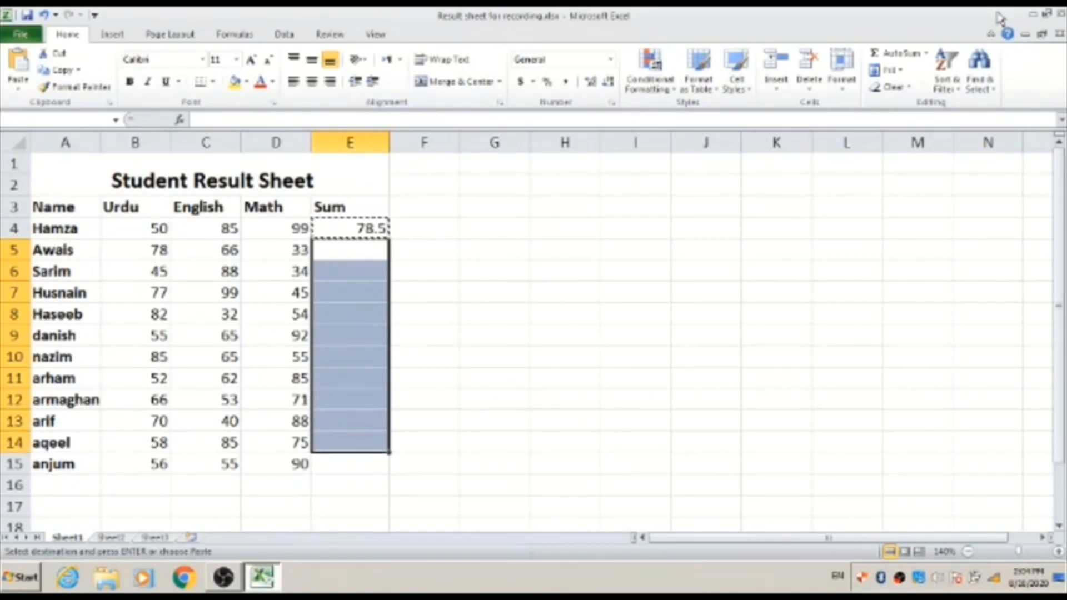
{"action": "key", "text": "shift+Down"}
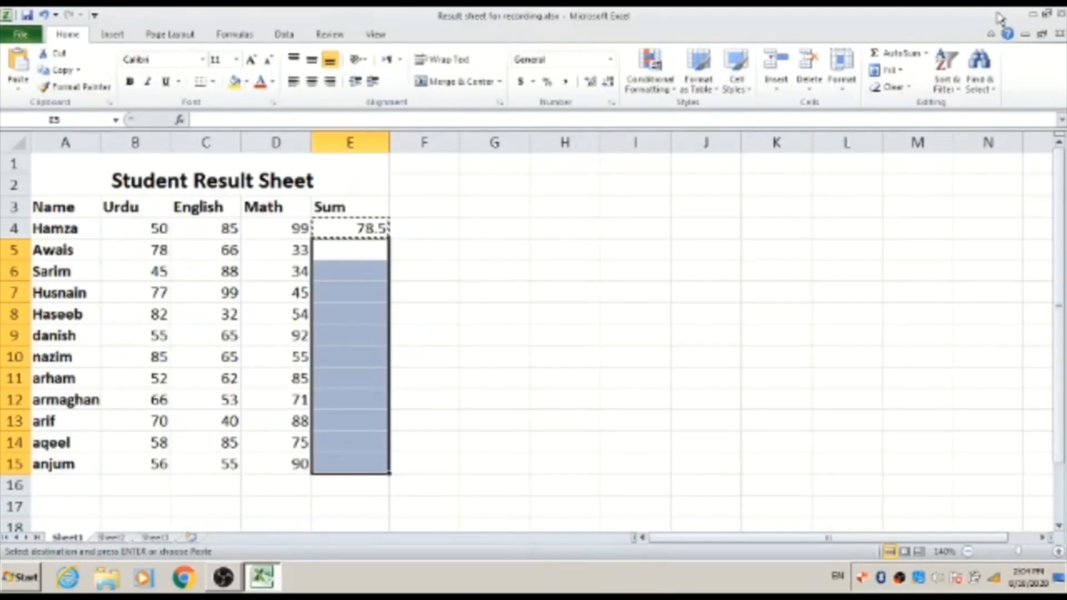
{"action": "key", "text": "ctrl+v"}
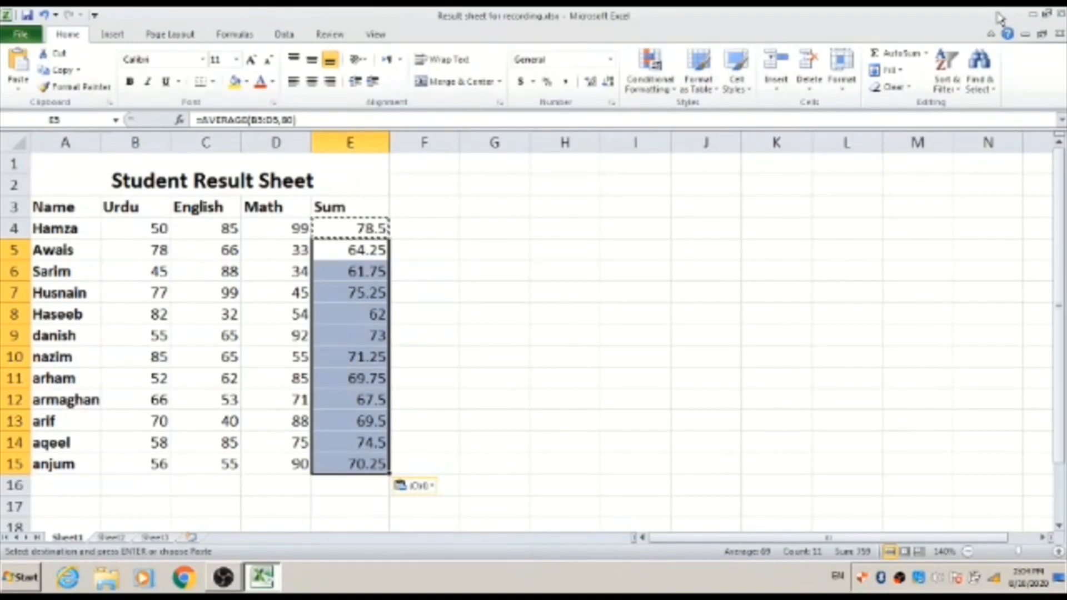
- Check that the formulas in E4, E5 and E6 each average their own row's marks
{"action": "key", "text": "ctrl+Home"}
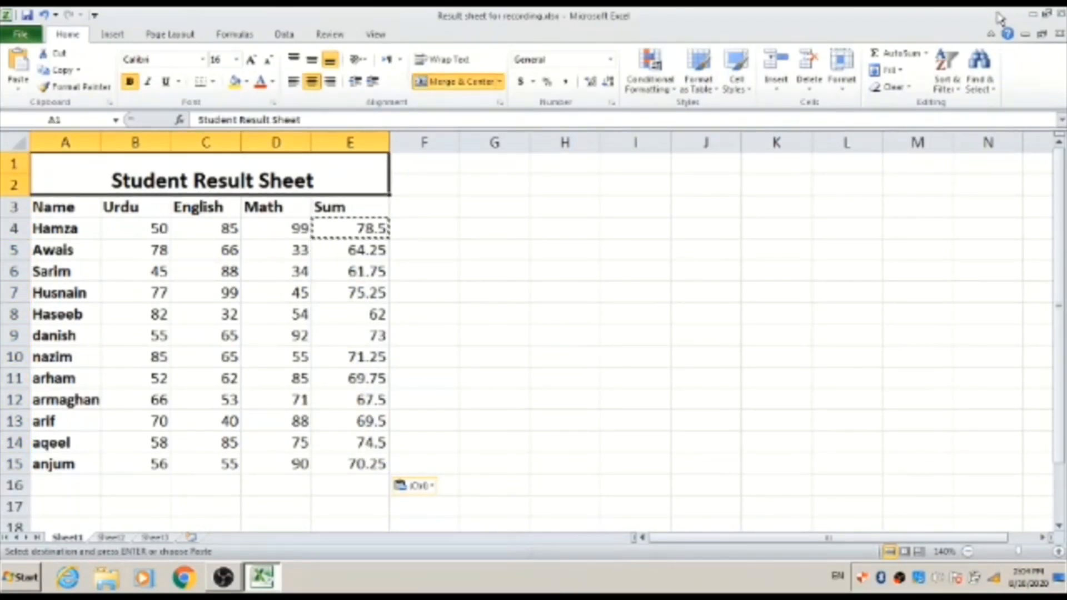
{"action": "key", "text": "Down"}
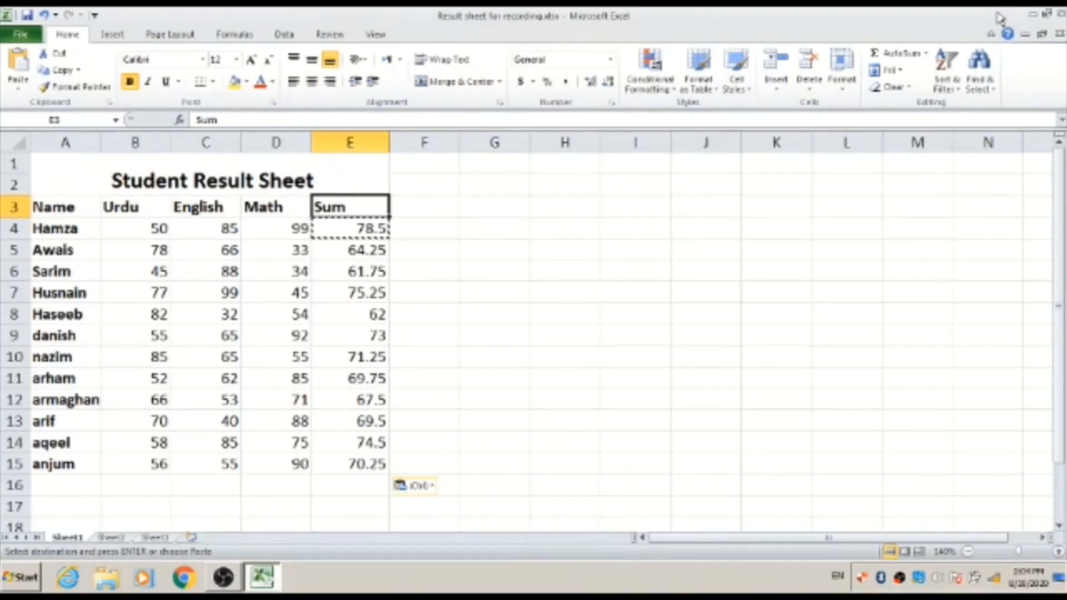
{"action": "key", "text": "Down"}
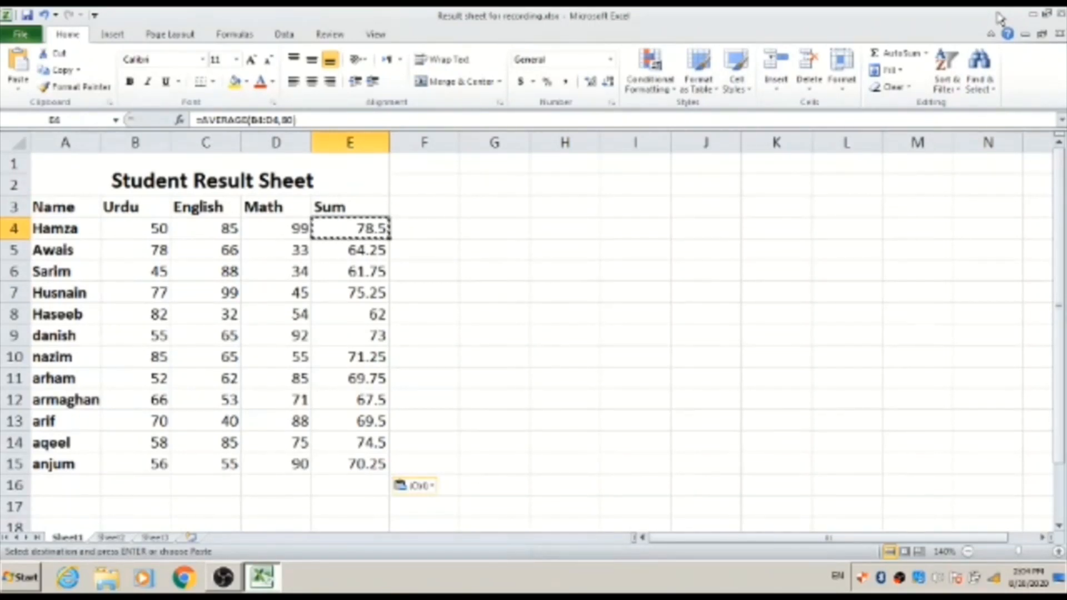
{"action": "key", "text": "Down"}
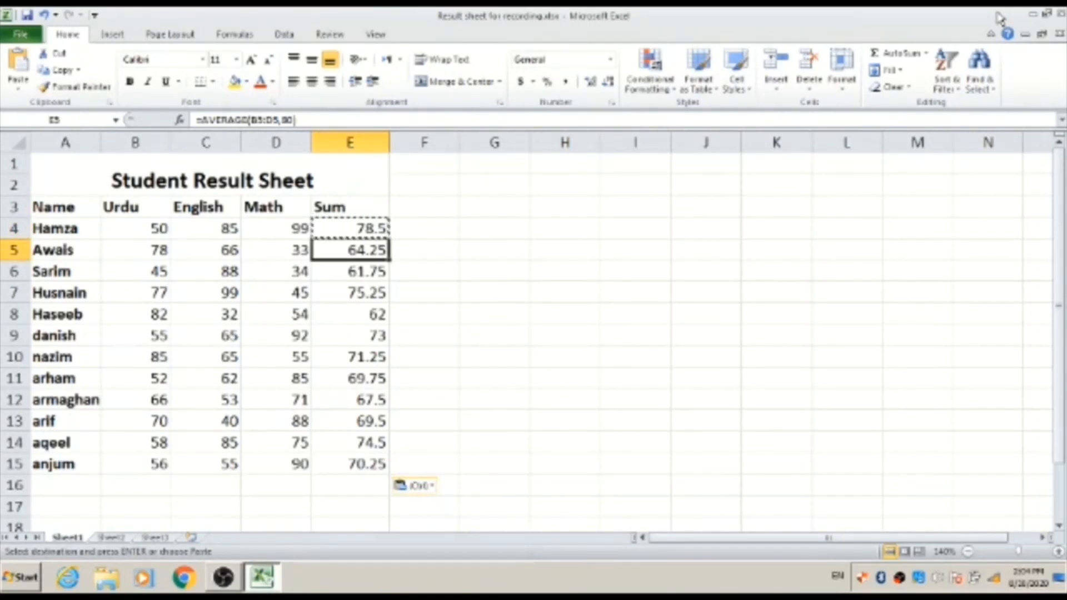
{"action": "key", "text": "Down"}
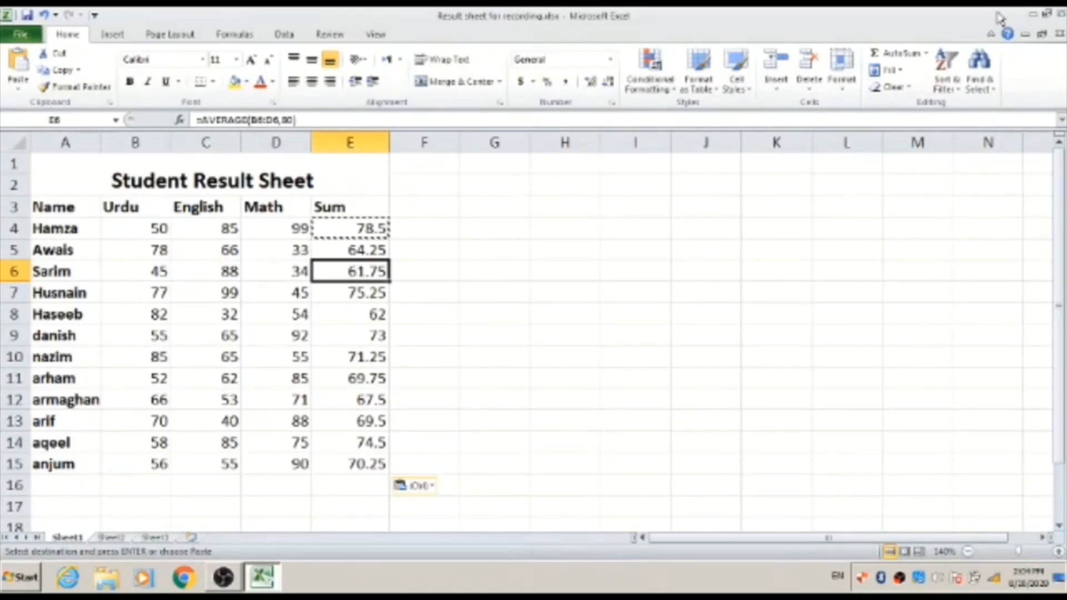
- Go to the second student's Math mark 33 in D5 and start editing it
{"action": "key", "text": "Left"}
{"action": "key", "text": "Left"}
{"action": "key", "text": "Left"}
{"action": "key", "text": "Left"}
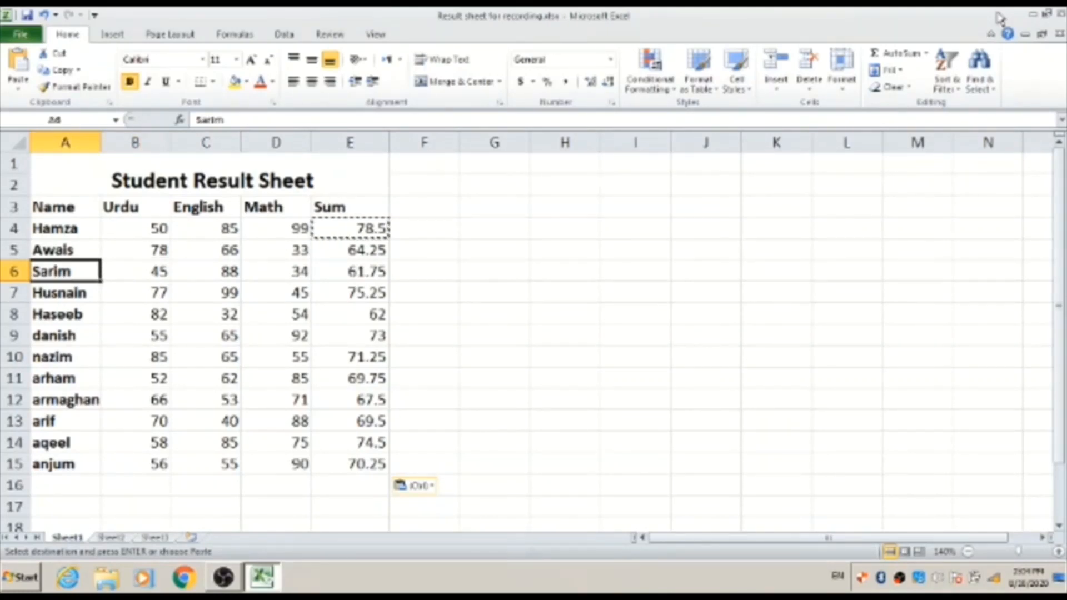
{"action": "key", "text": "Up"}
{"action": "key", "text": "Right"}
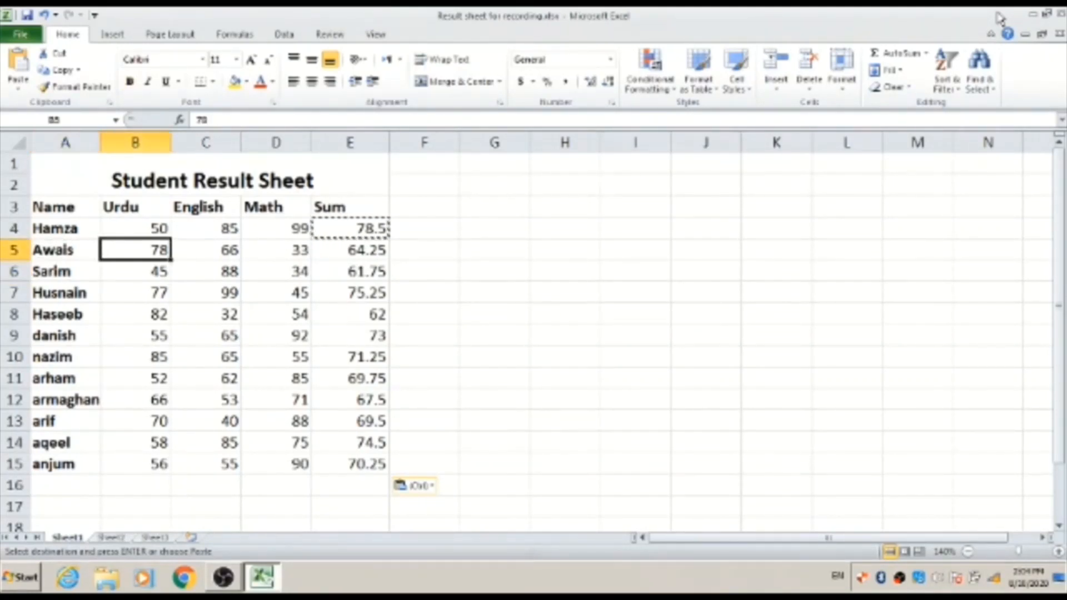
{"action": "key", "text": "Right"}
{"action": "key", "text": "Right"}
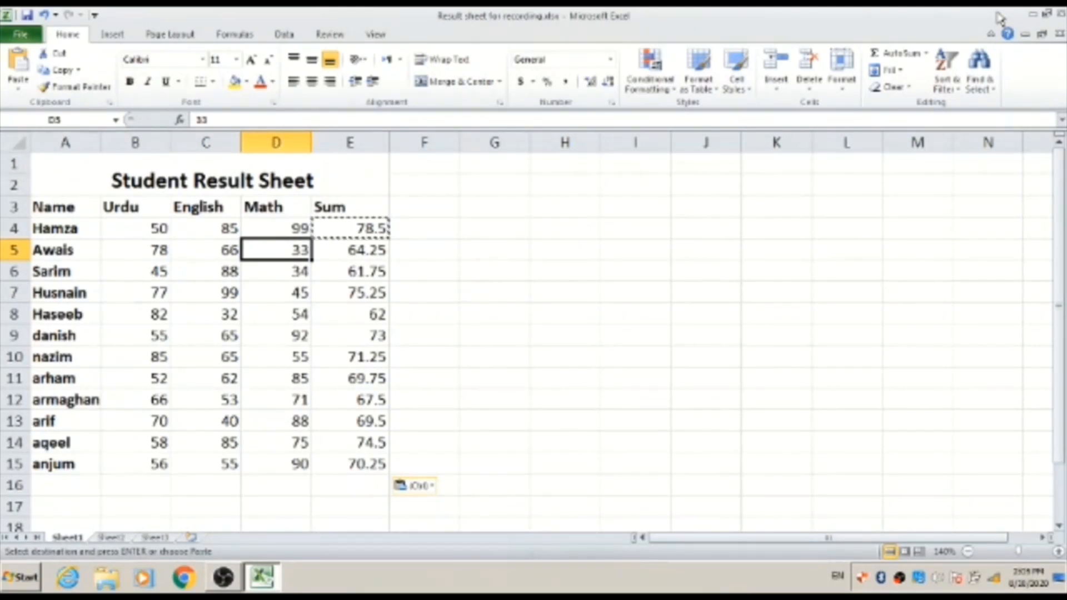
{"action": "key", "text": "F2"}
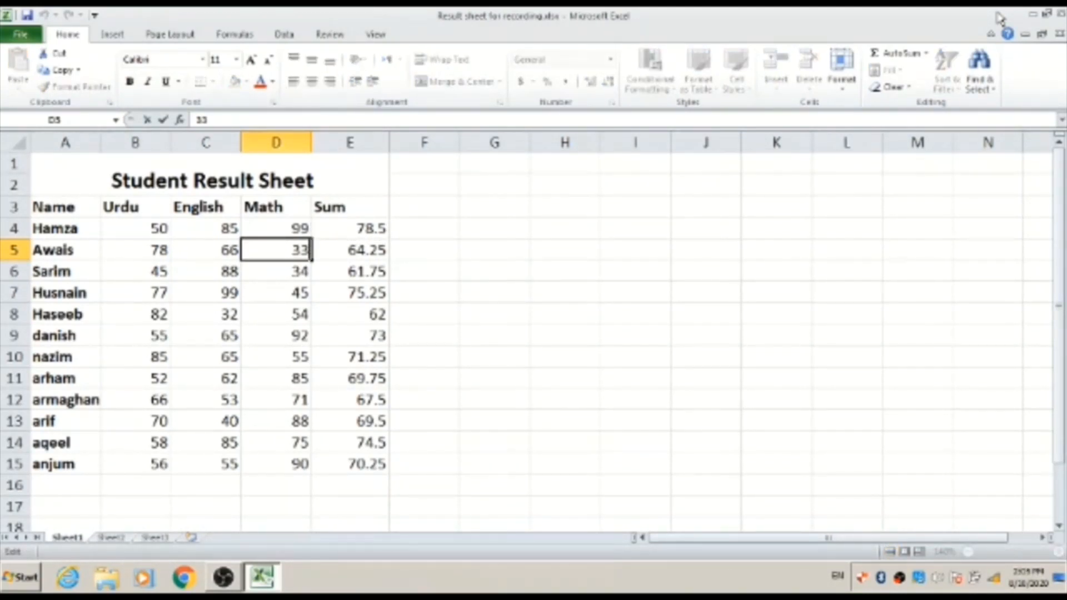
- Replace D5's Math mark with 55 and confirm E5 now shows 69.75
{"action": "key", "text": "BackSpace"}
{"action": "key", "text": "BackSpace"}
{"action": "type", "text": "55"}
{"action": "key", "text": "Return"}
{"action": "key", "text": "Up"}
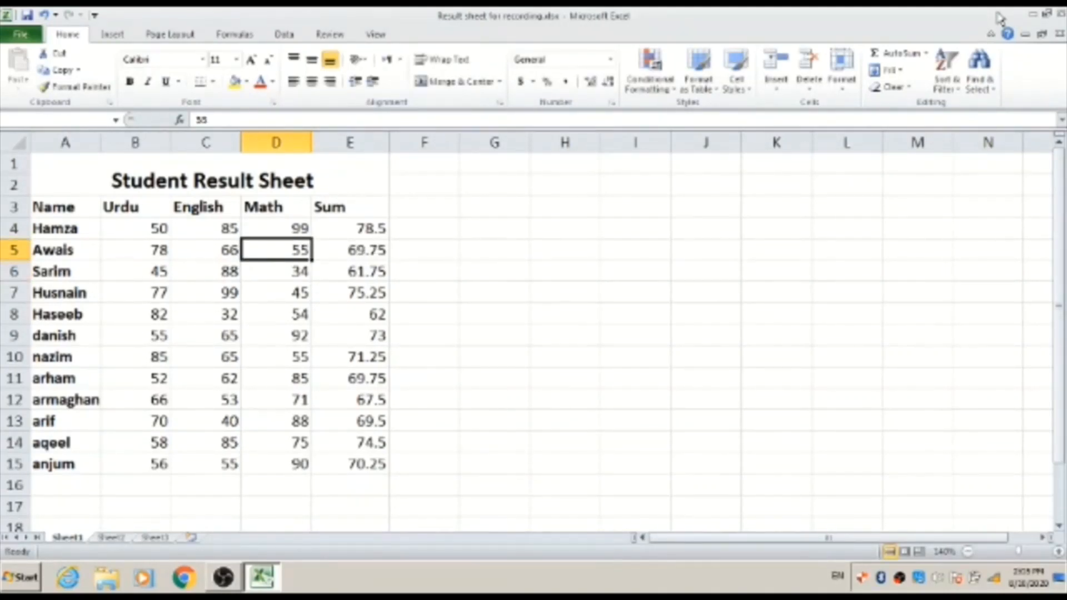
{"action": "key", "text": "Right"}
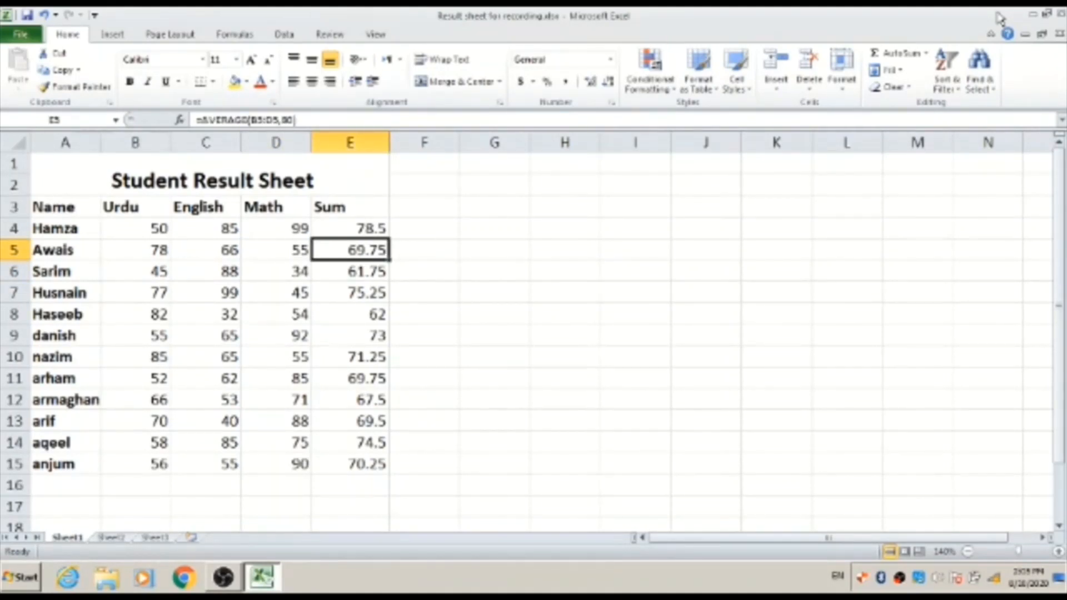
- Compare D5 with E5 again, then reopen D5 for editing
{"action": "key", "text": "Left"}
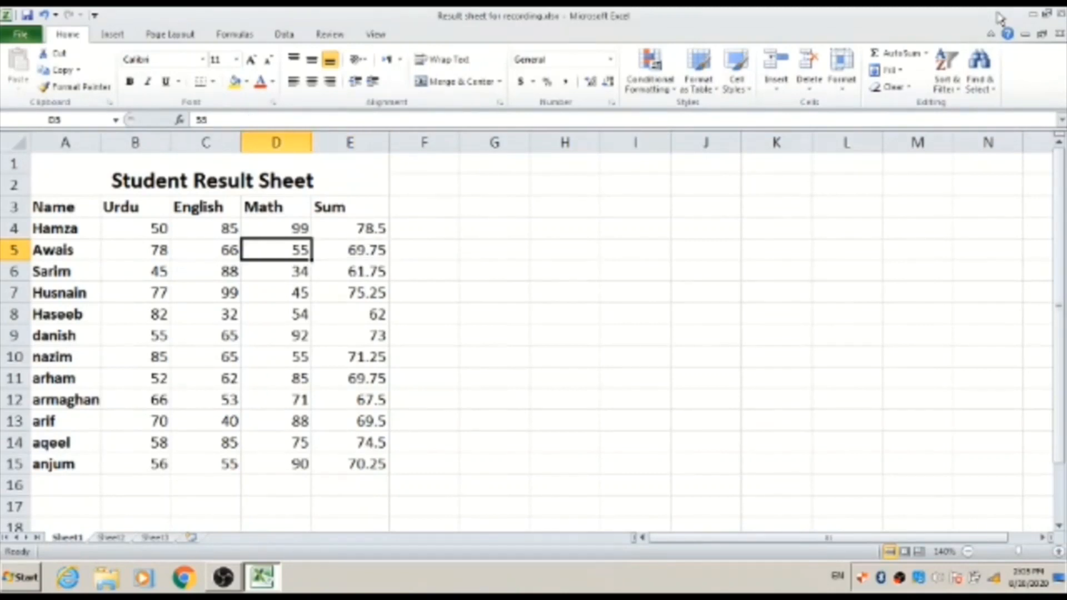
{"action": "key", "text": "Right"}
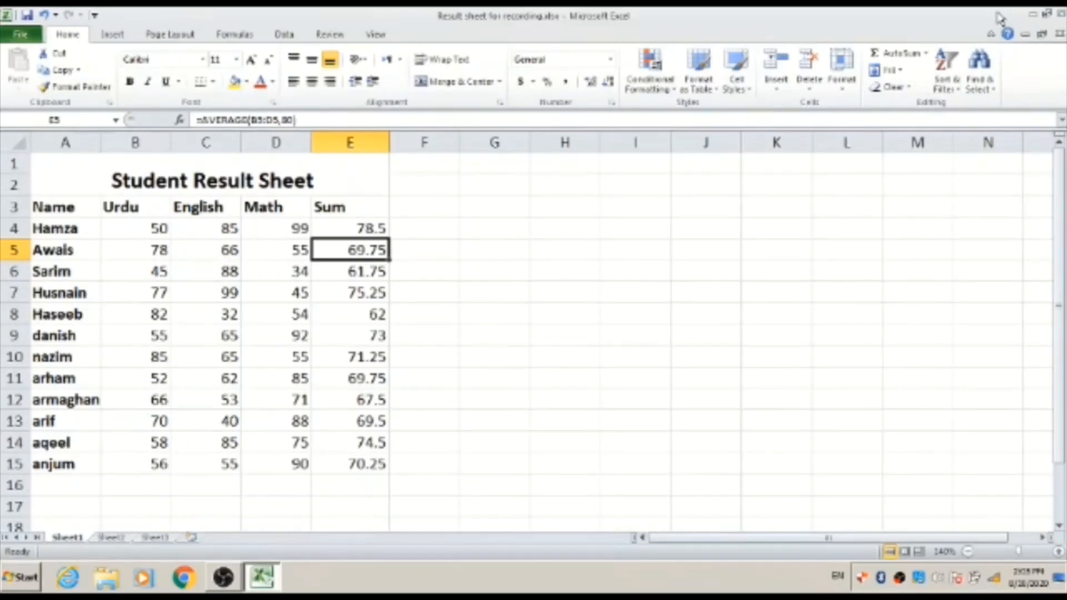
{"action": "key", "text": "Left"}
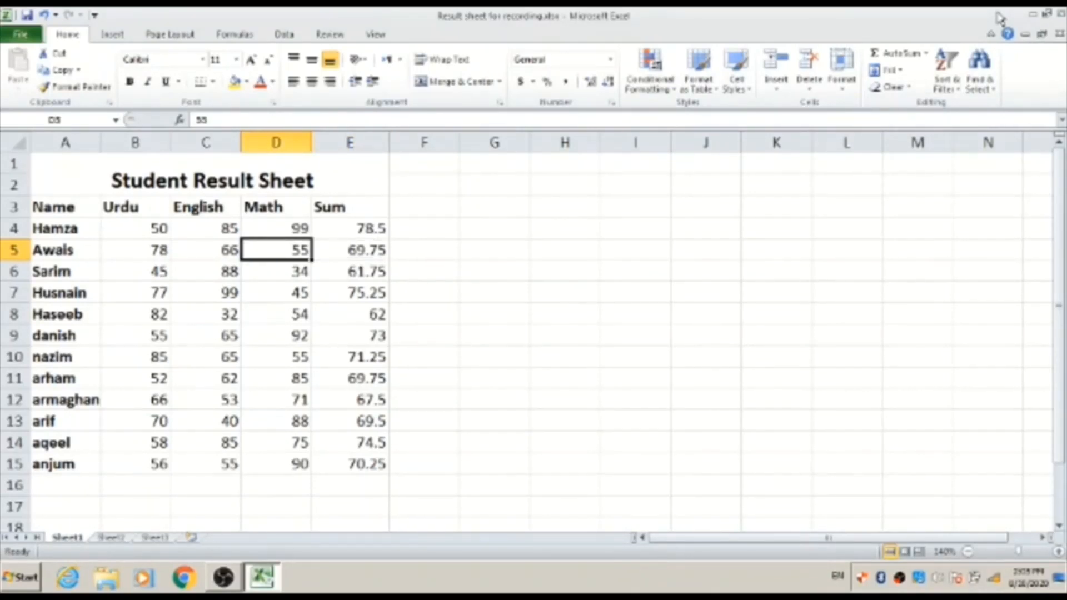
{"action": "key", "text": "F2"}
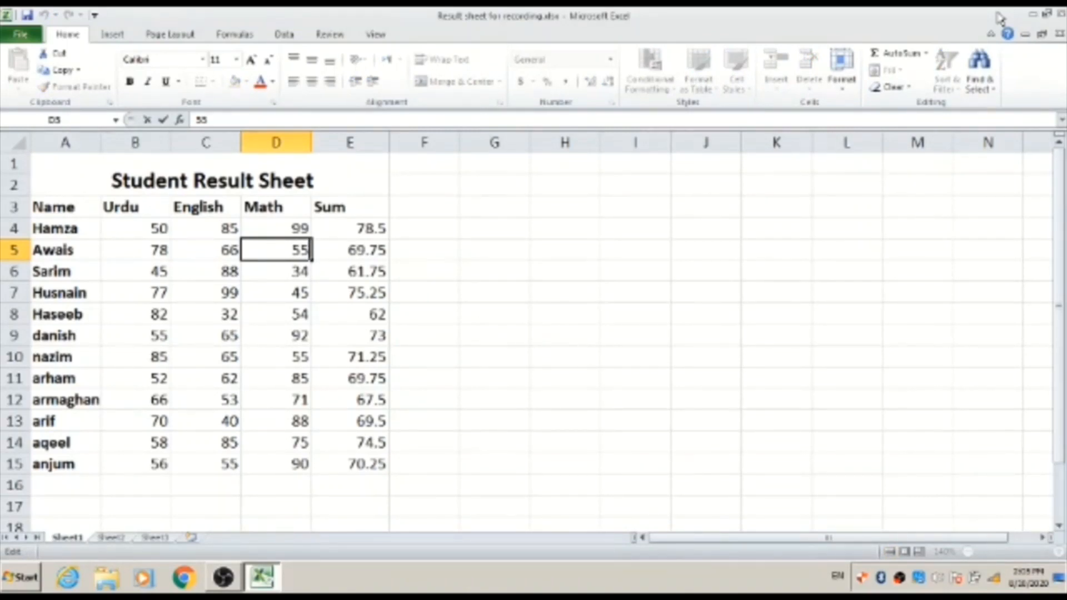
- Change D5's Math mark to 85, so E5 recalculates to 77.25
{"action": "key", "text": "BackSpace"}
{"action": "key", "text": "BackSpace"}
{"action": "type", "text": "85"}
{"action": "key", "text": "Return"}
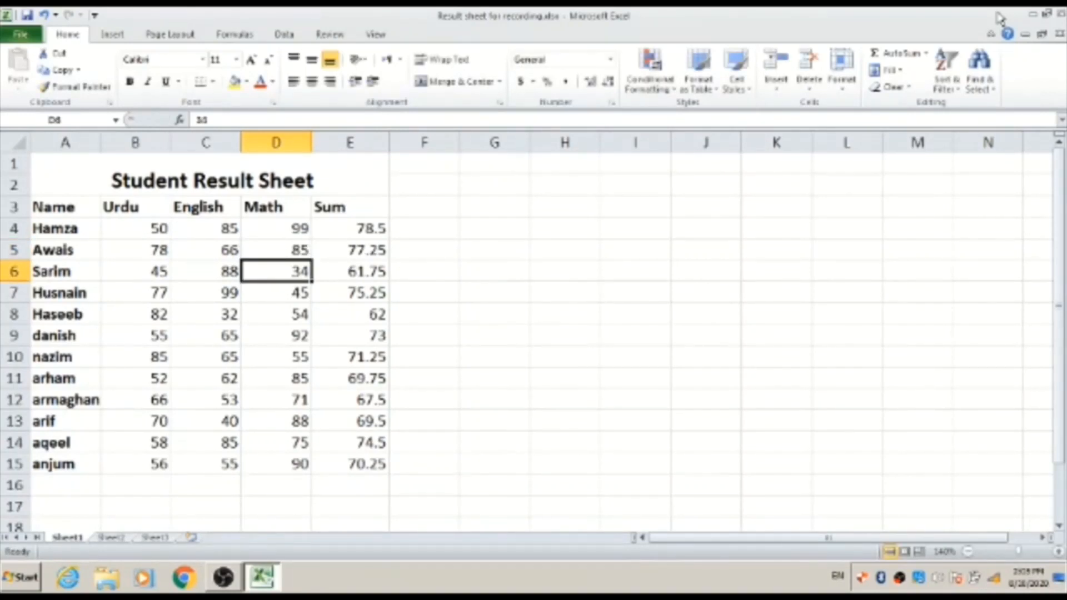
{"action": "key", "text": "Up"}
{"action": "key", "text": "Right"}
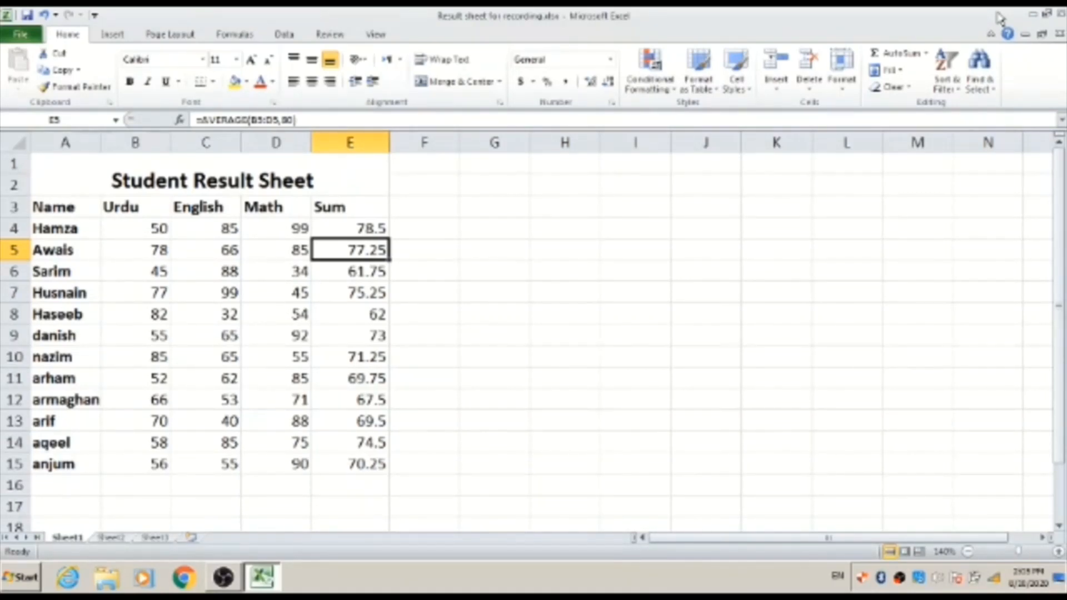
- Review row 5's marks and E5's updated AVERAGE formula
{"action": "key", "text": "Left"}
{"action": "key", "text": "Left"}
{"action": "key", "text": "Left"}
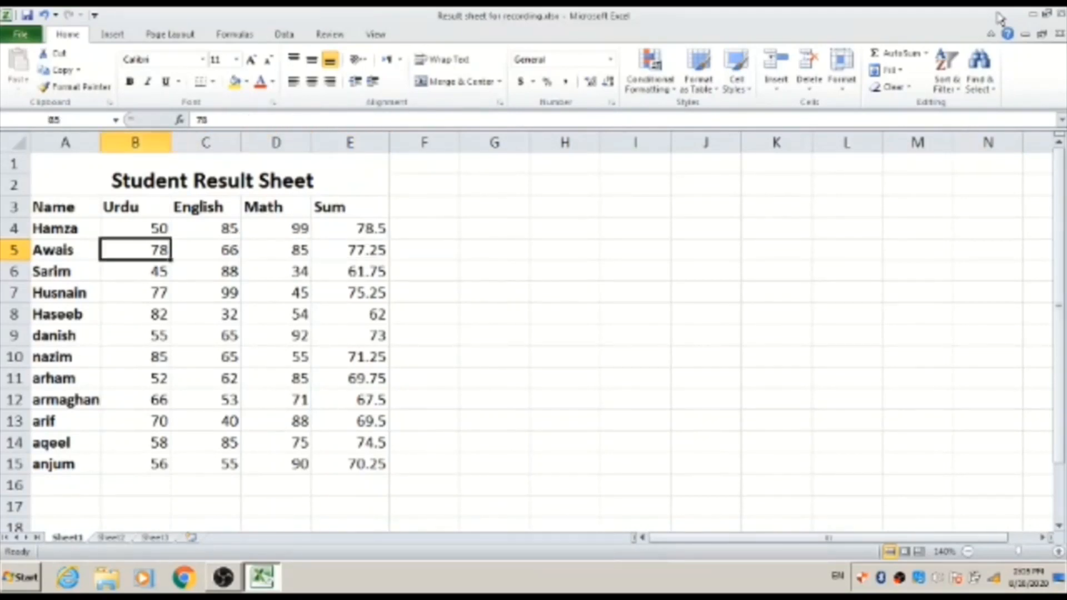
{"action": "key", "text": "Left"}
{"action": "key", "text": "Right"}
{"action": "key", "text": "Right"}
{"action": "key", "text": "Right"}
{"action": "key", "text": "Right"}
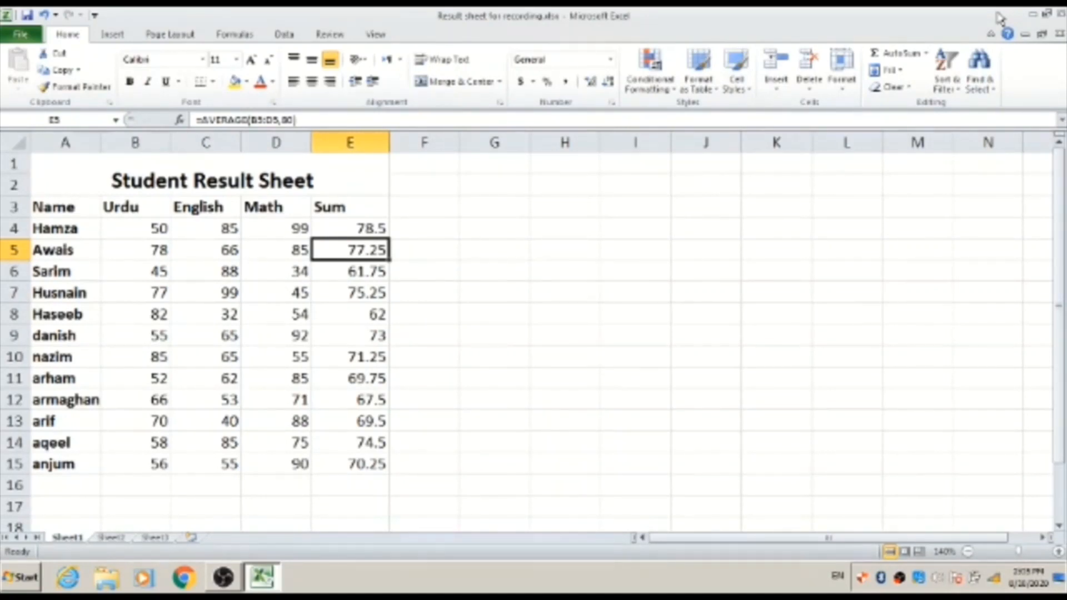
{"action": "key", "text": "Left"}
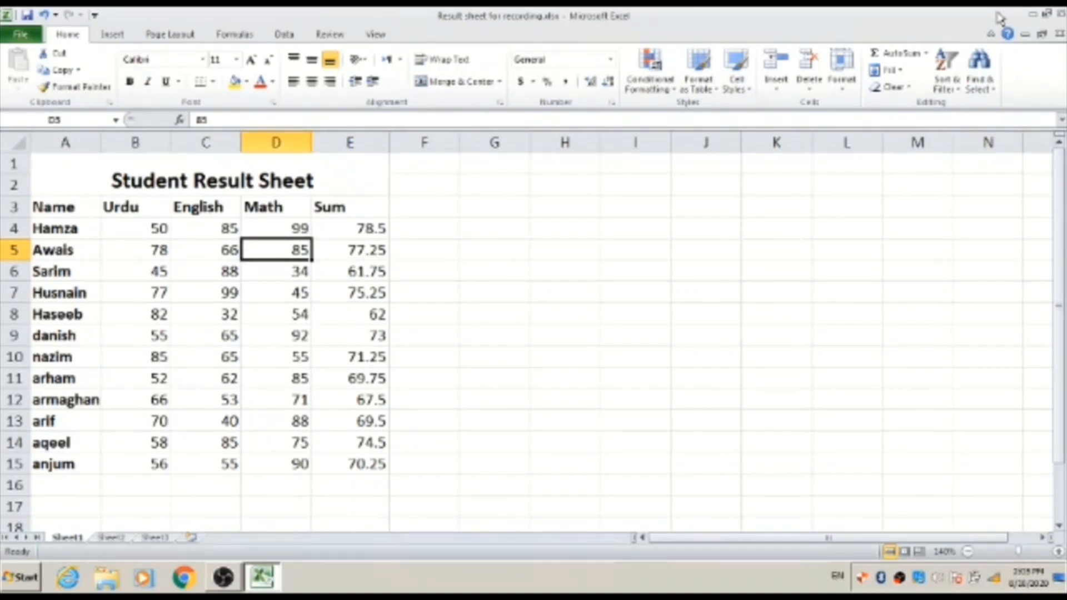
{"action": "key", "text": "Right"}
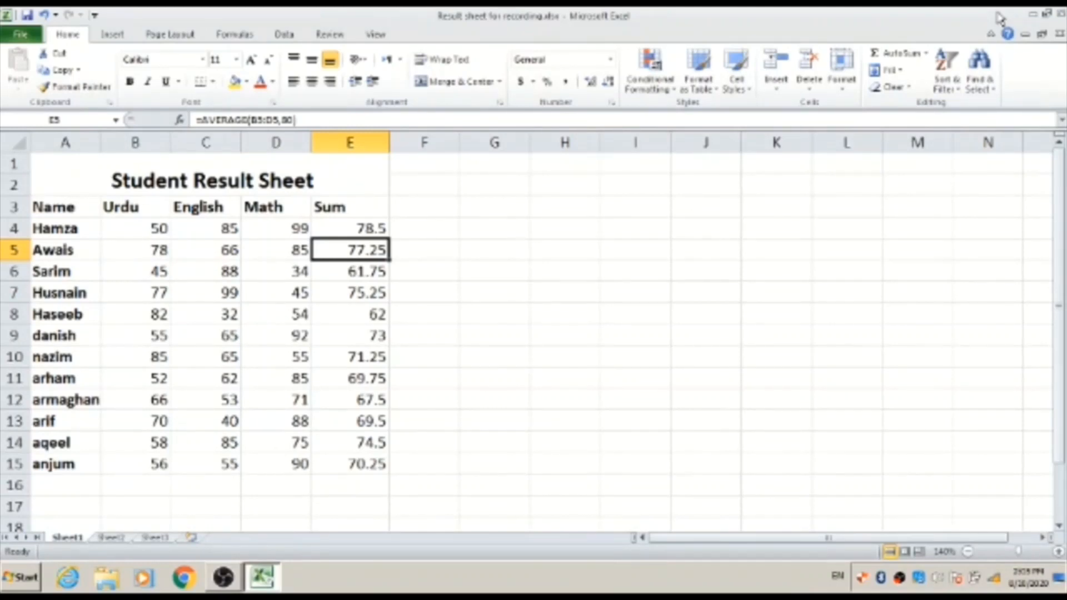